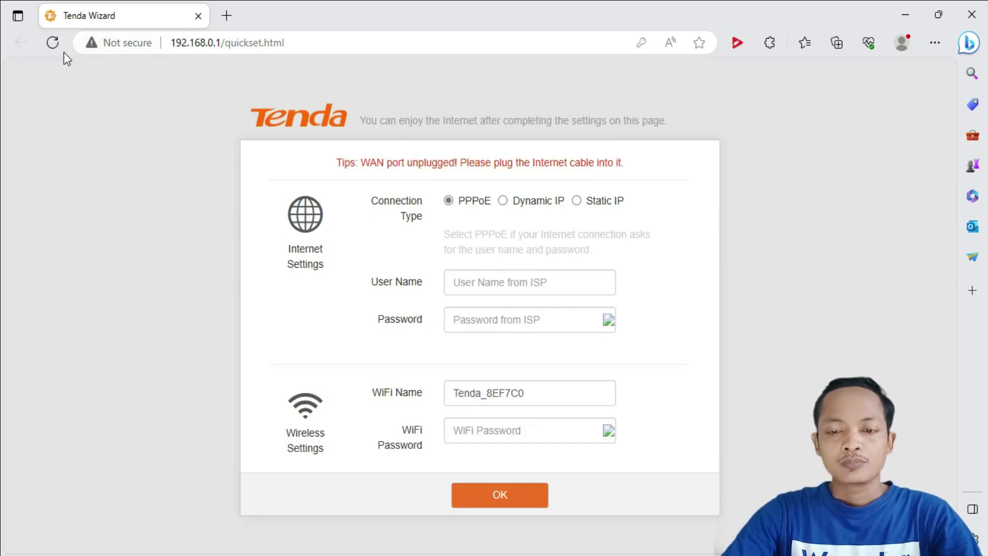
# Step: Reload the Tenda quick setup wizard at 192.168.0.1
pyautogui.click(53, 42)
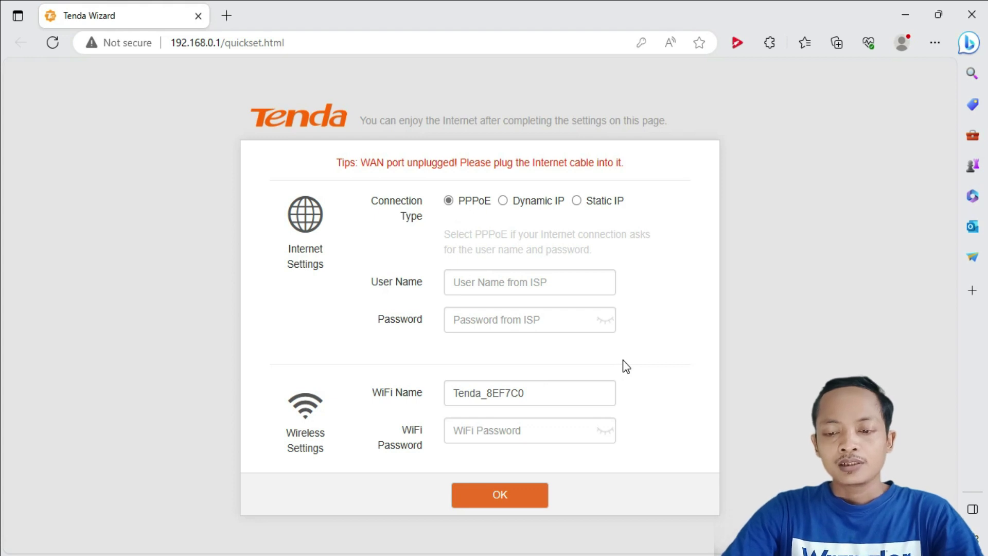
# Step: Enter the ISP's PPPoE user name and password in the wizard
pyautogui.click(472, 285)
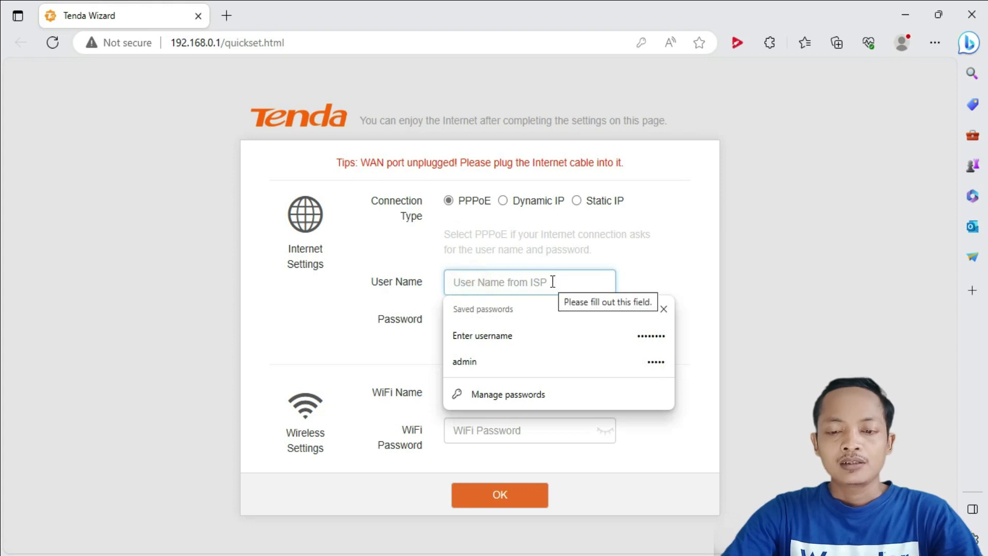
pyautogui.click(663, 277)
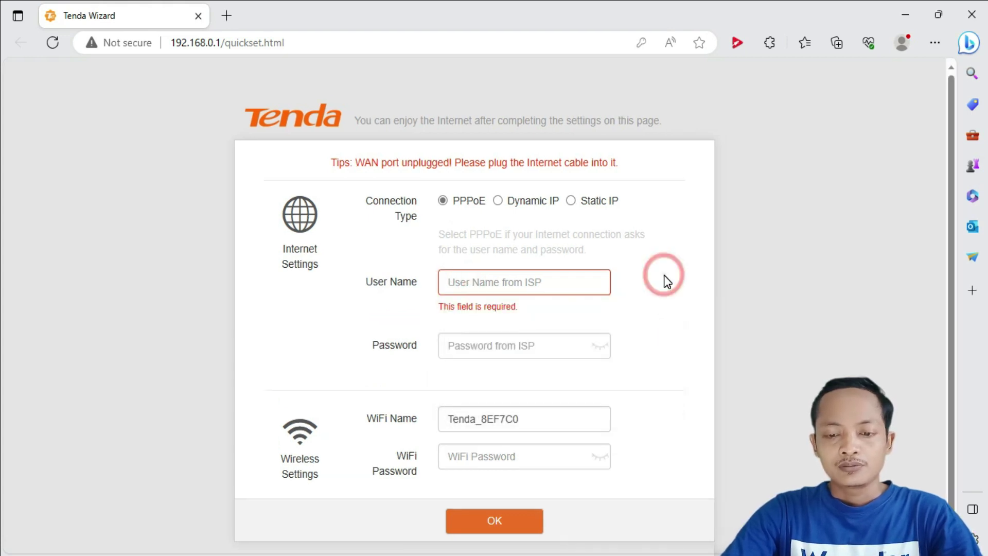
pyautogui.click(536, 283)
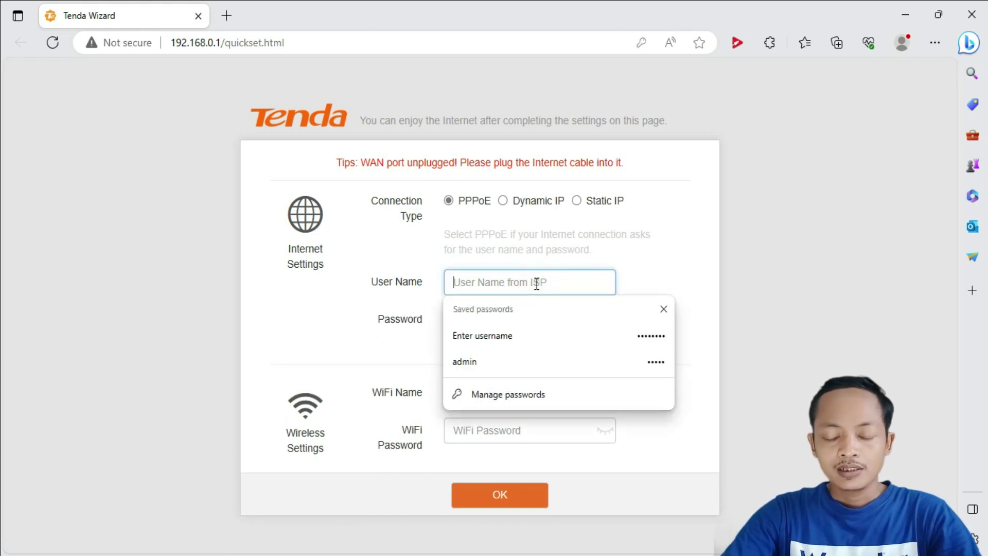
pyautogui.write('JONI')
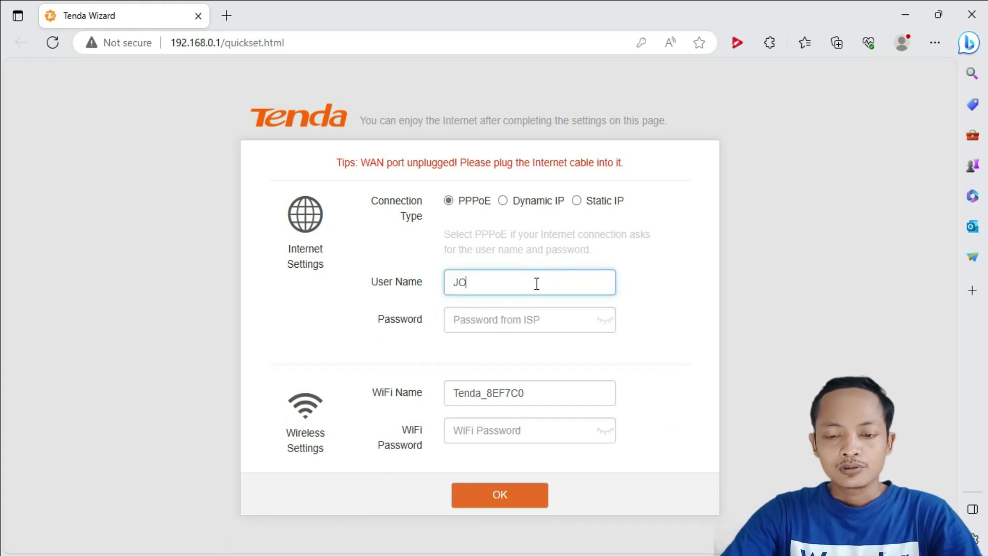
pyautogui.click(517, 321)
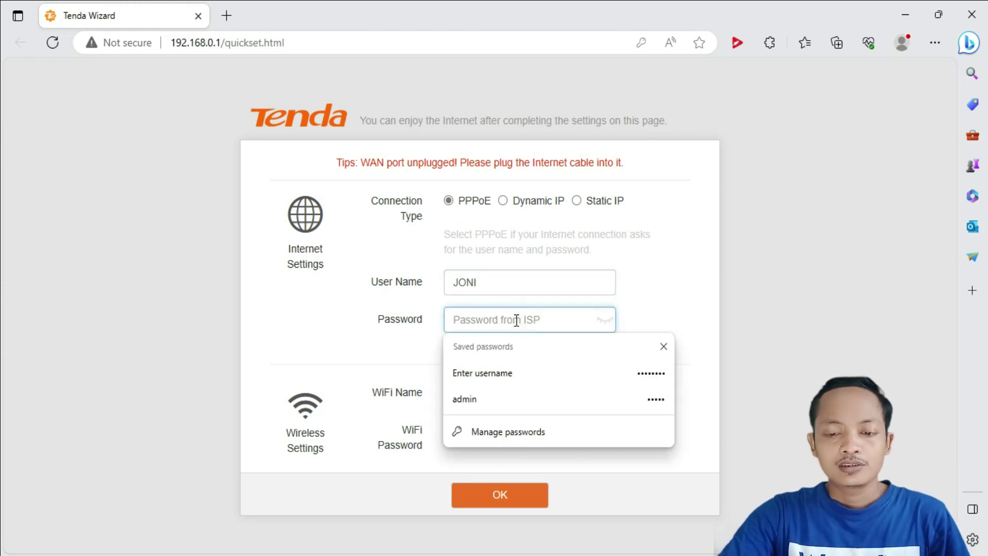
pyautogui.write('123456')
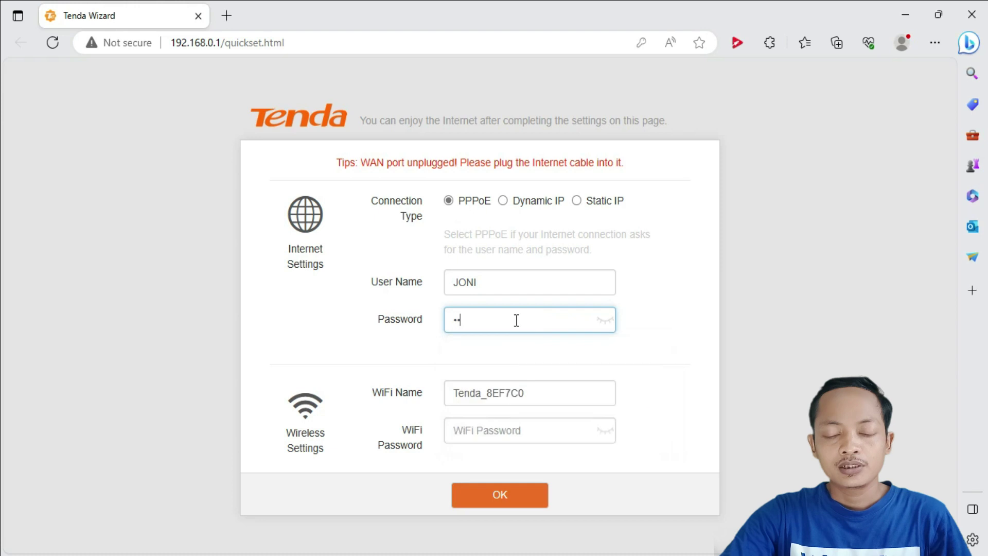
pyautogui.write('7')
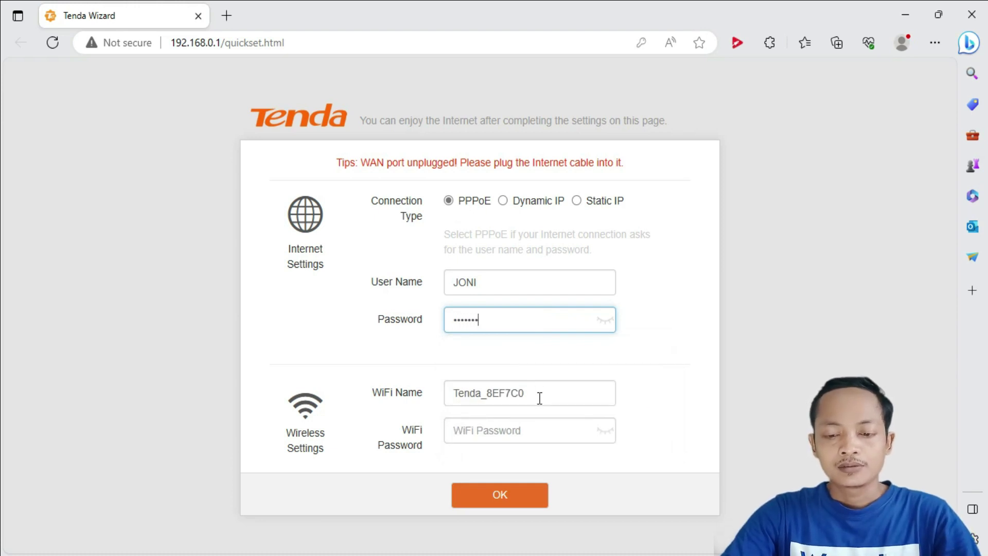
# Step: Replace the default WiFi name, set a new WiFi password shown in plain text, and save
pyautogui.moveTo(539, 399); pyautogui.dragTo(446, 401)
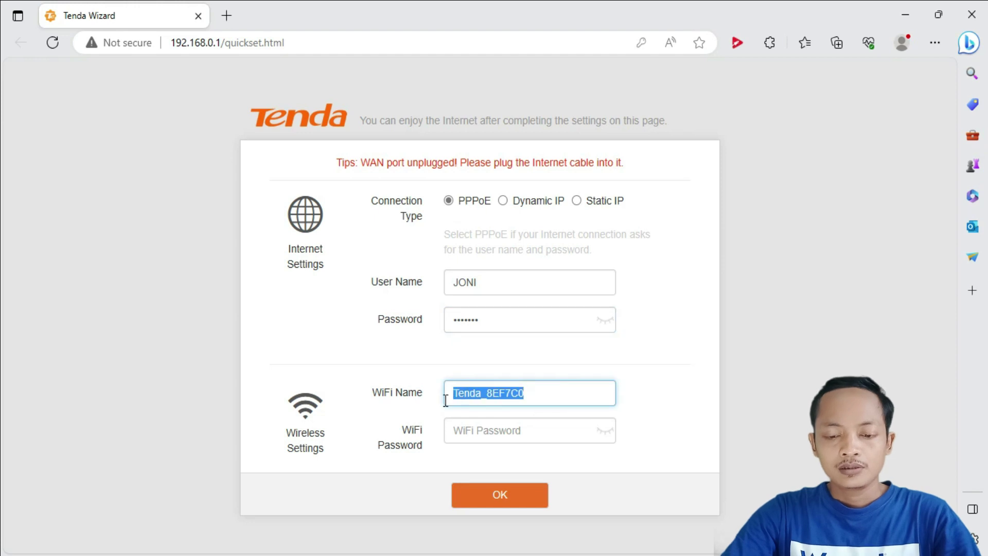
pyautogui.write('JONI')
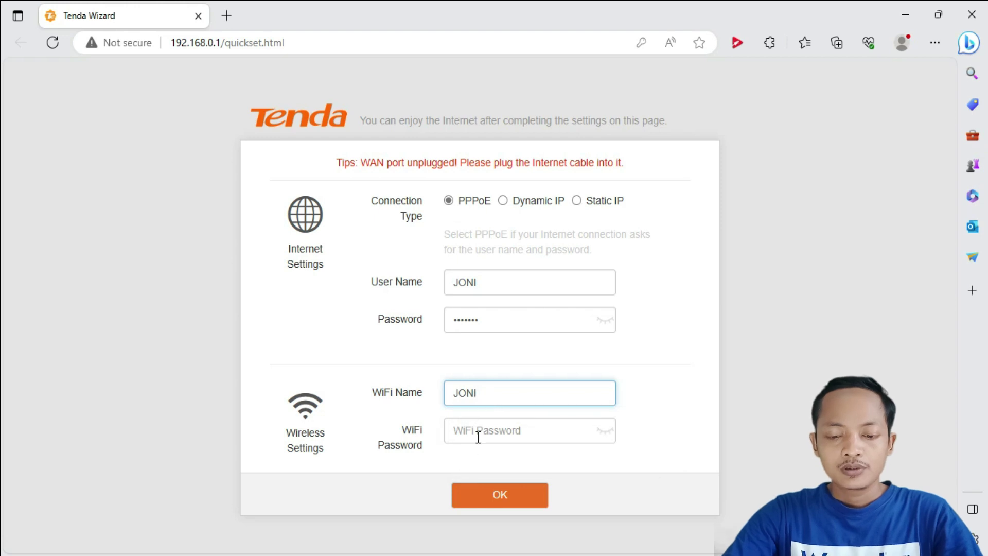
pyautogui.click(477, 434)
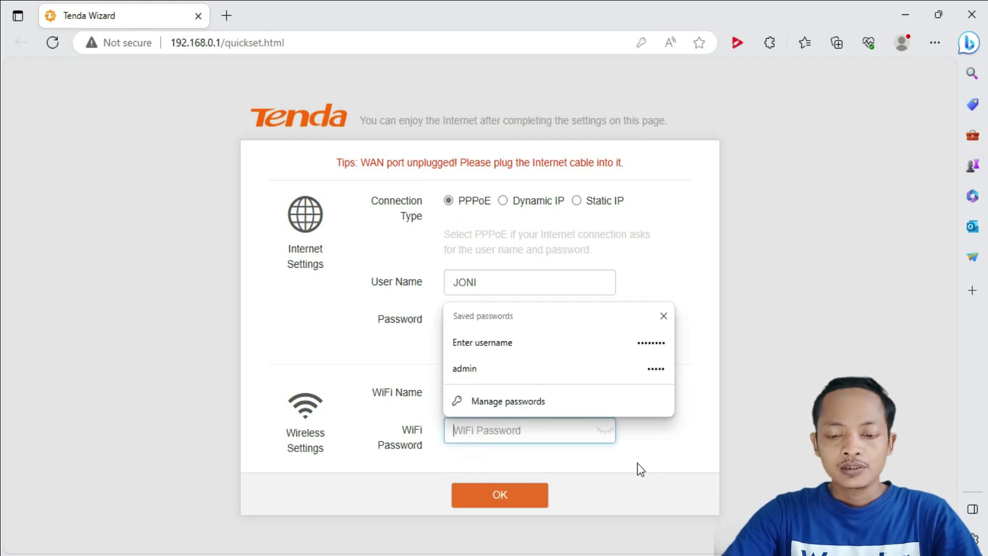
pyautogui.write('1234')
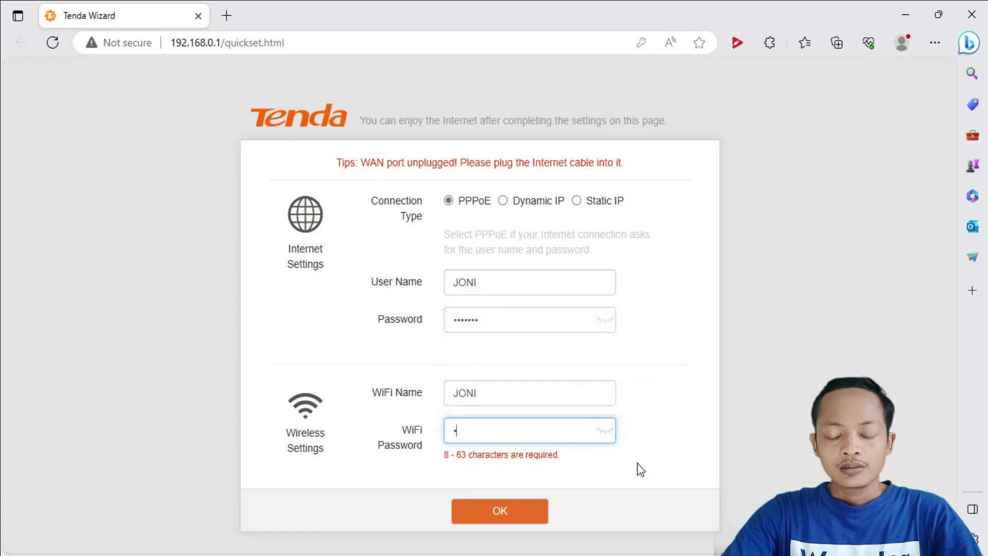
pyautogui.write('5678')
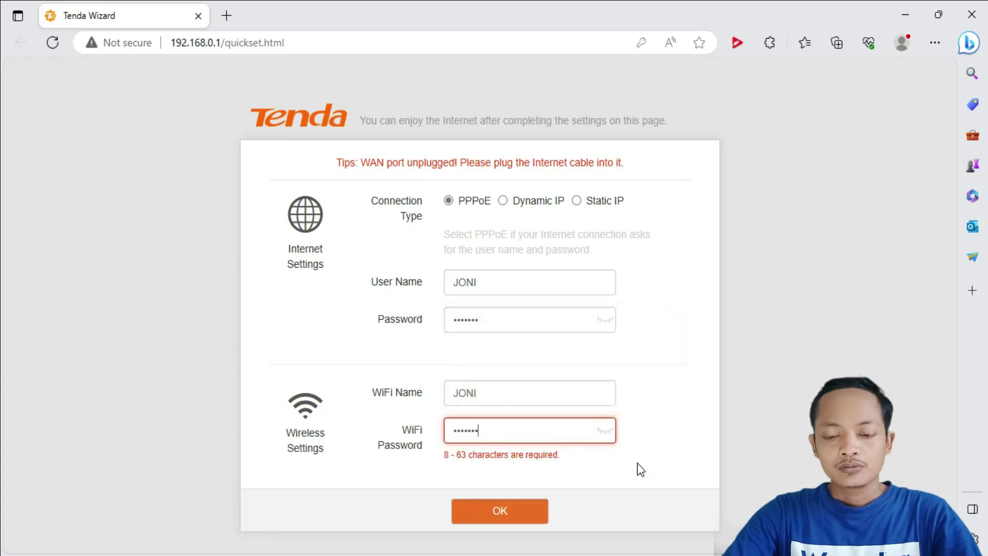
pyautogui.click(606, 433)
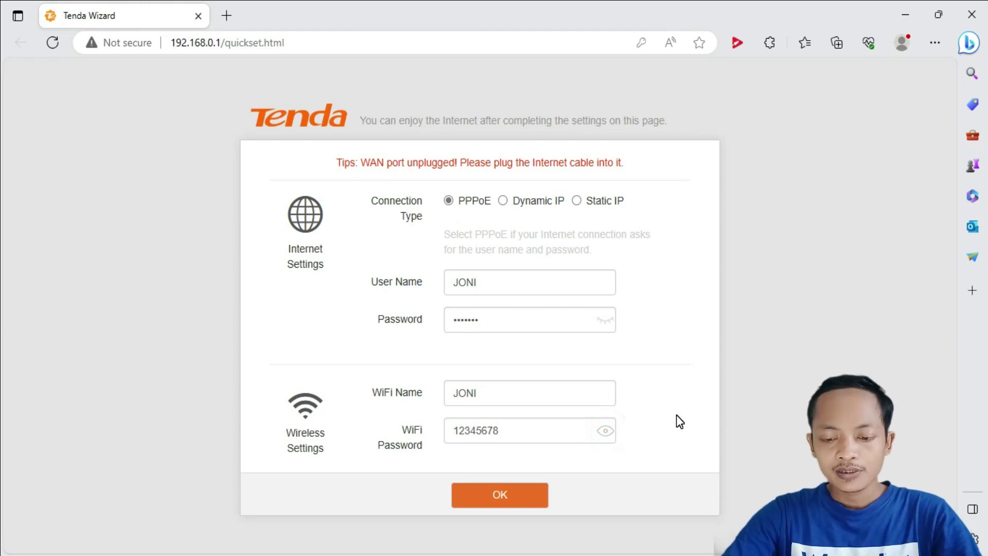
pyautogui.click(513, 496)
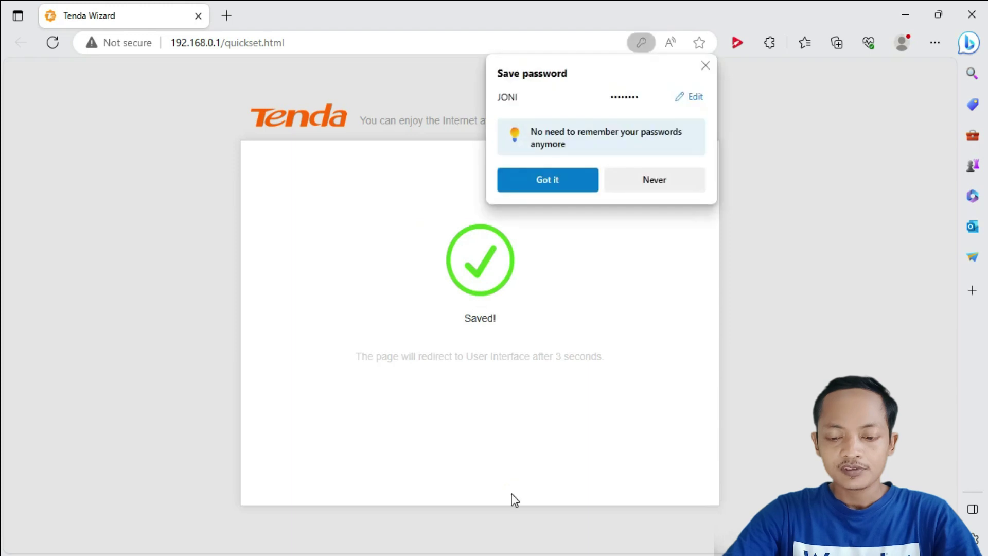
# Step: Skip the browser password prompt and the login-password reminder, then view the PPPoE Internet settings
pyautogui.click(708, 65)
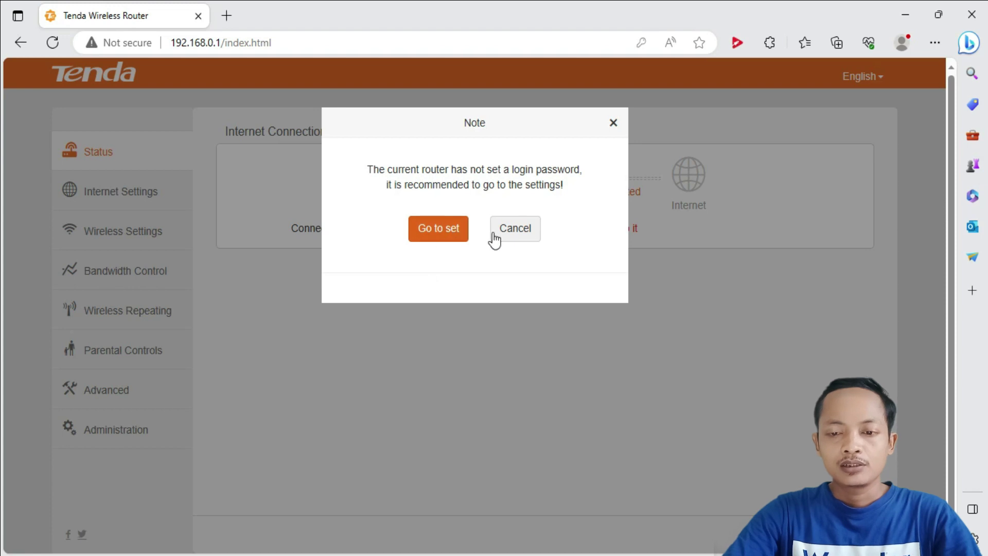
pyautogui.click(524, 238)
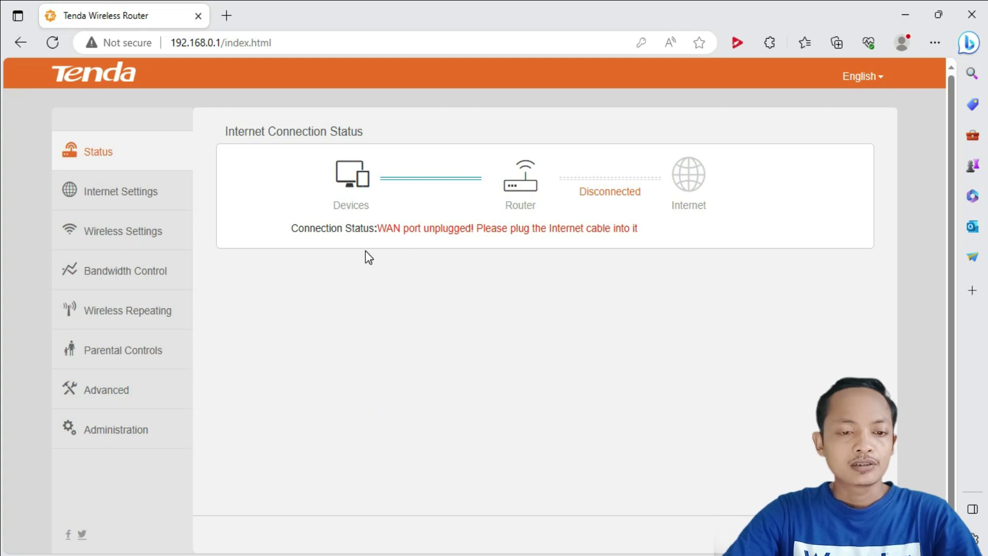
pyautogui.click(152, 201)
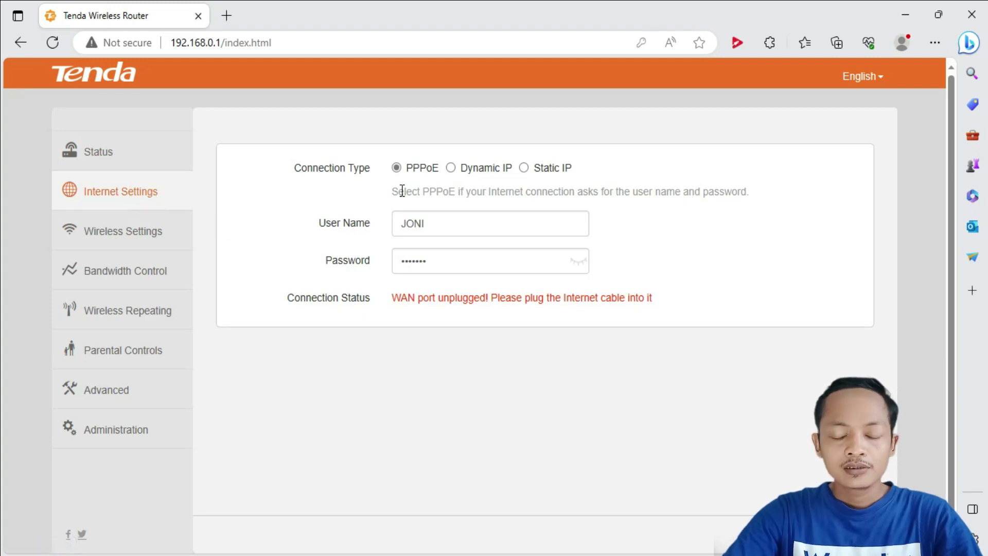
# Step: Reveal the WiFi password in Wireless Settings and scroll to the Wireless Parameters section
pyautogui.click(130, 246)
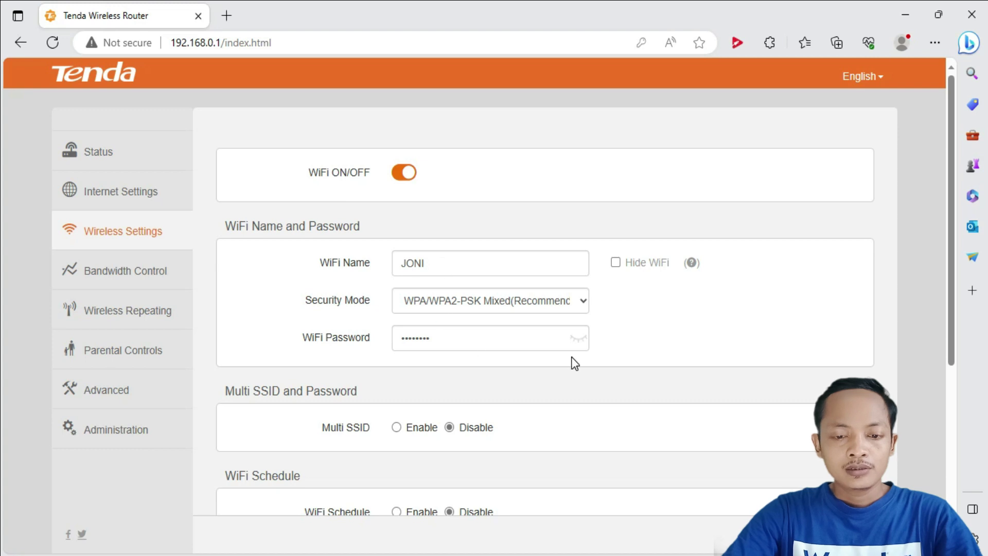
pyautogui.click(577, 340)
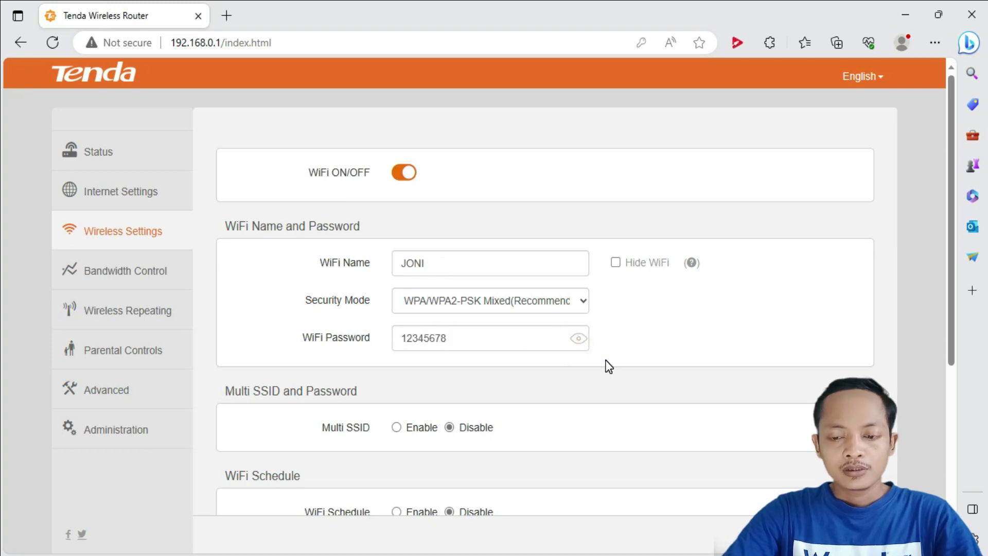
pyautogui.scroll(-3, 607, 365)
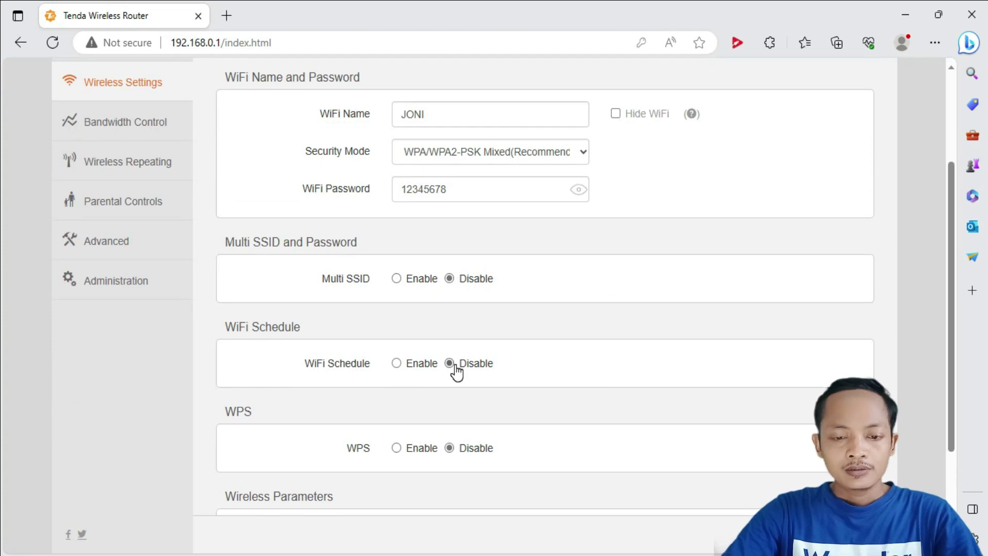
pyautogui.scroll(-3, 430, 355)
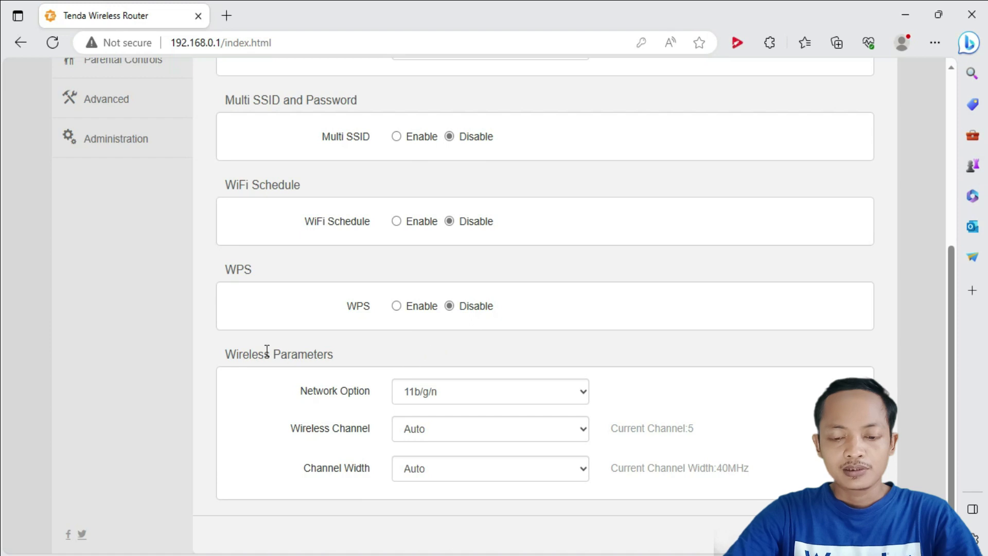
# Step: Set the wireless channel to Channel 9 (2452MHz) with 40MHz channel width and save
pyautogui.click(505, 396)
pyautogui.click(505, 396)
pyautogui.click(544, 431)
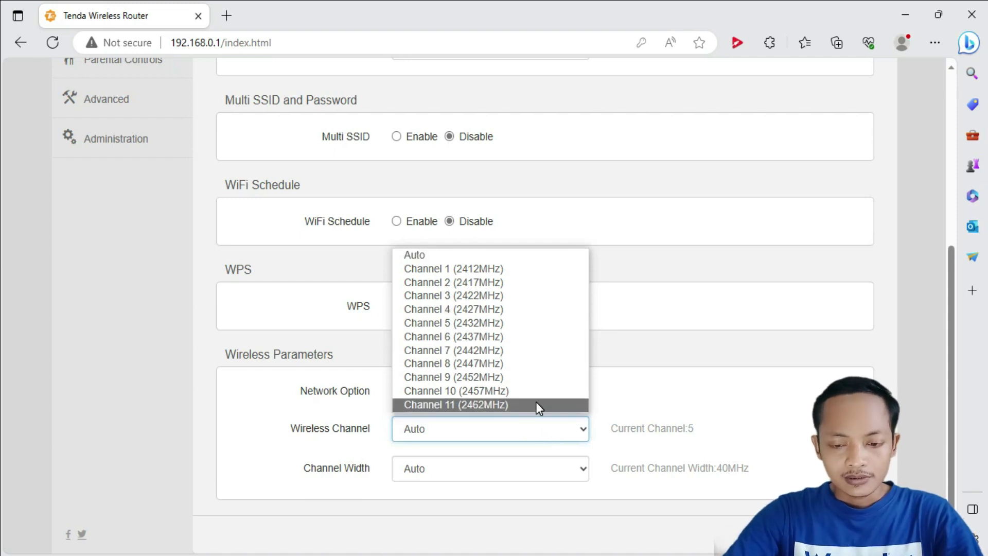
pyautogui.click(535, 377)
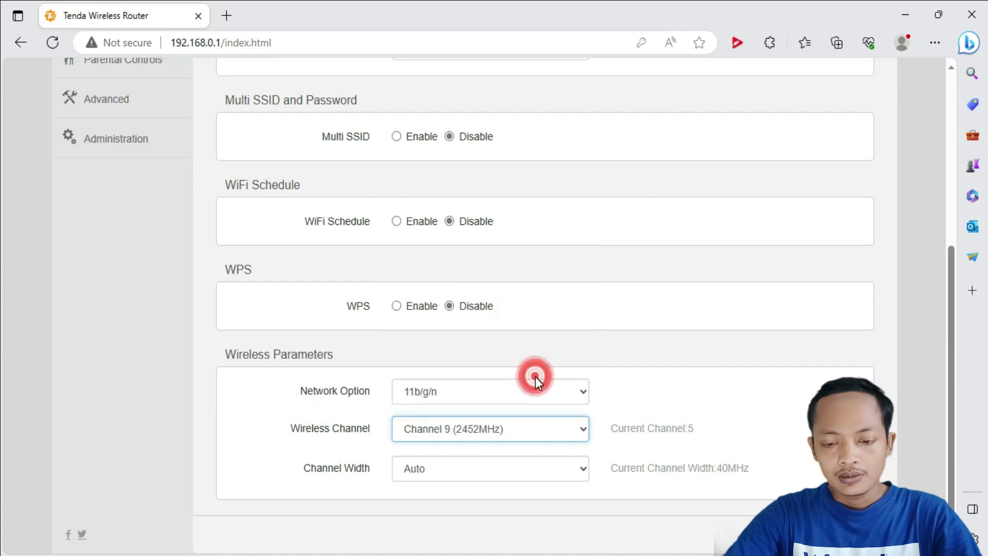
pyautogui.click(582, 476)
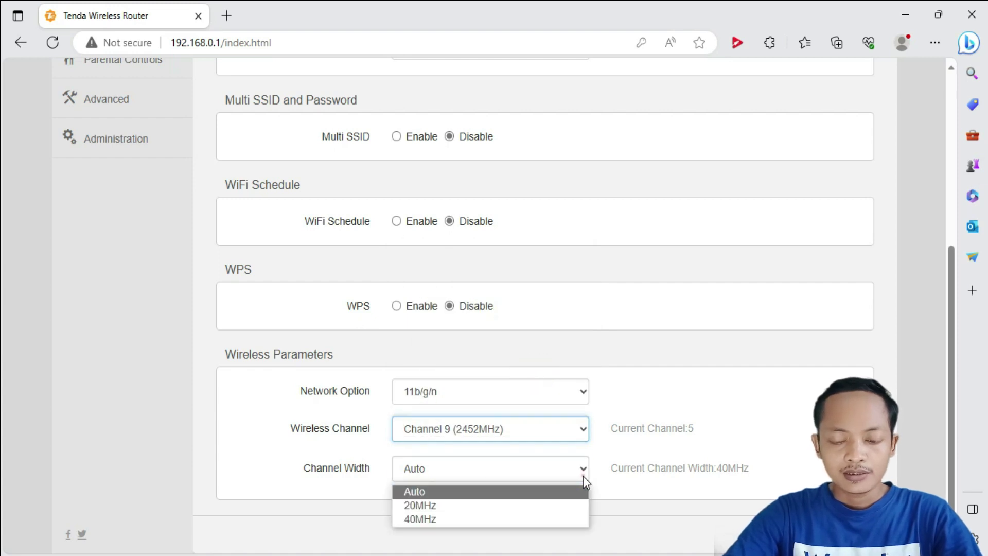
pyautogui.click(458, 521)
pyautogui.scroll(1, 586, 327)
pyautogui.scroll(-1, 587, 326)
pyautogui.press('Return')
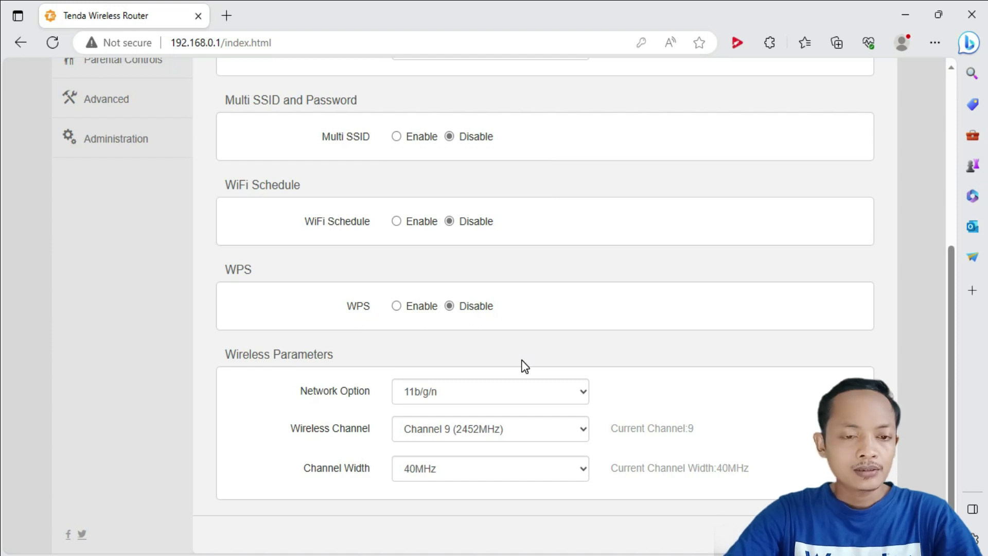
pyautogui.scroll(3, 522, 366)
pyautogui.click(118, 135)
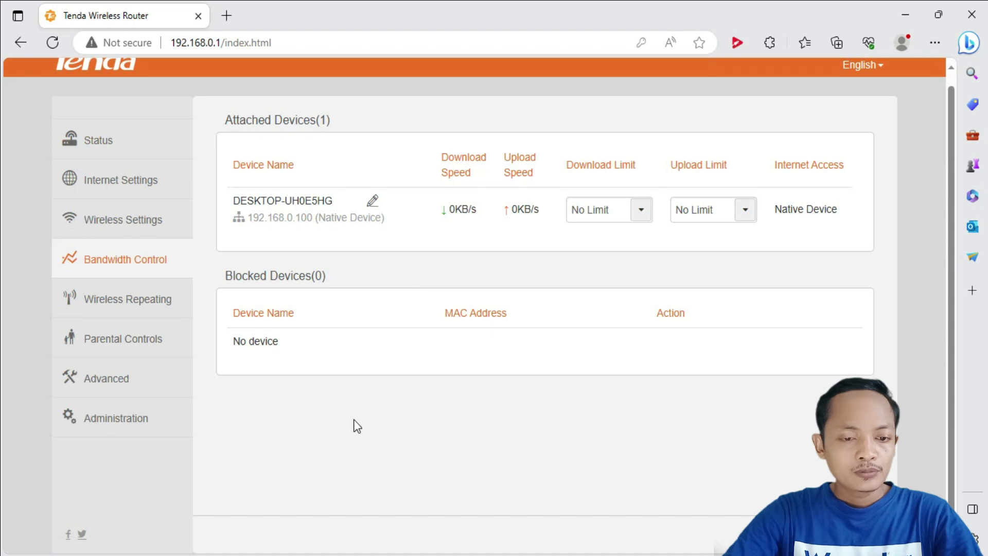
# Step: Look through the Wireless Repeating and Parental Controls pages on the way to Advanced settings
pyautogui.click(148, 300)
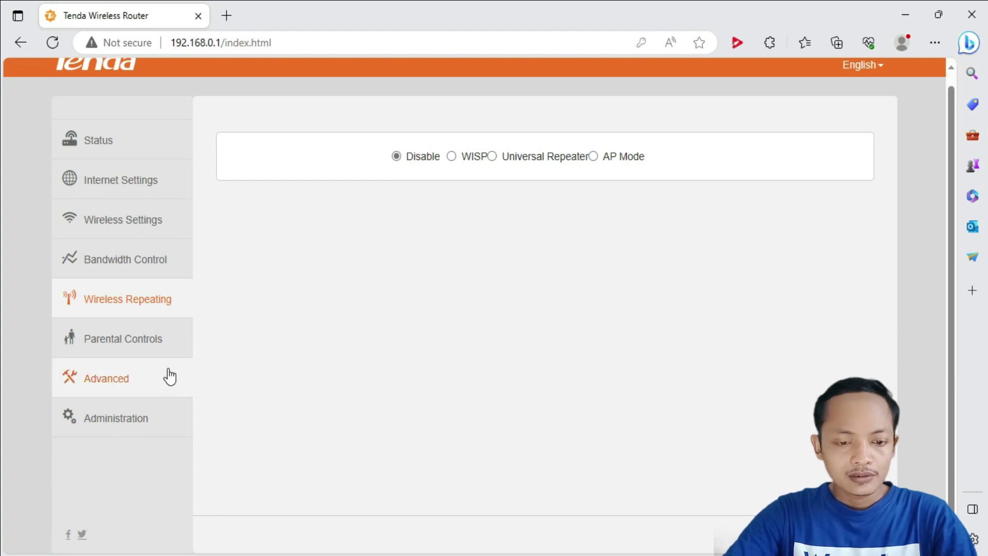
pyautogui.click(156, 343)
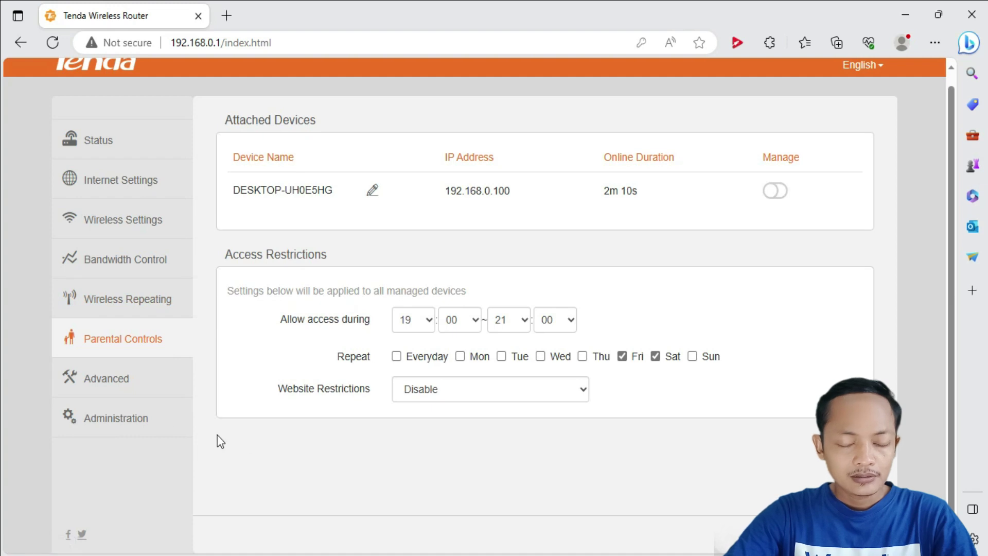
pyautogui.click(140, 385)
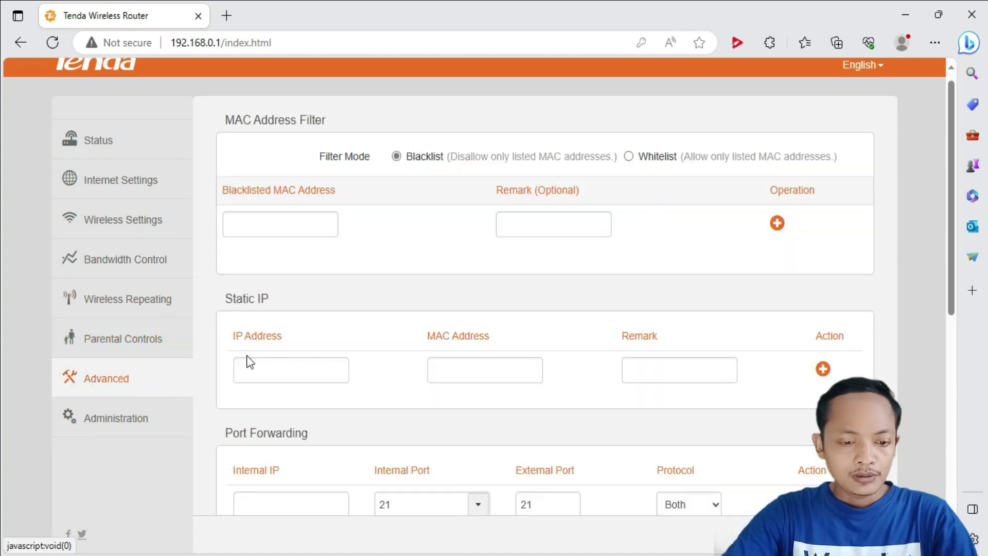
# Step: Disable UPnP and enable AP Isolation in the advanced settings
pyautogui.scroll(-3, 366, 315)
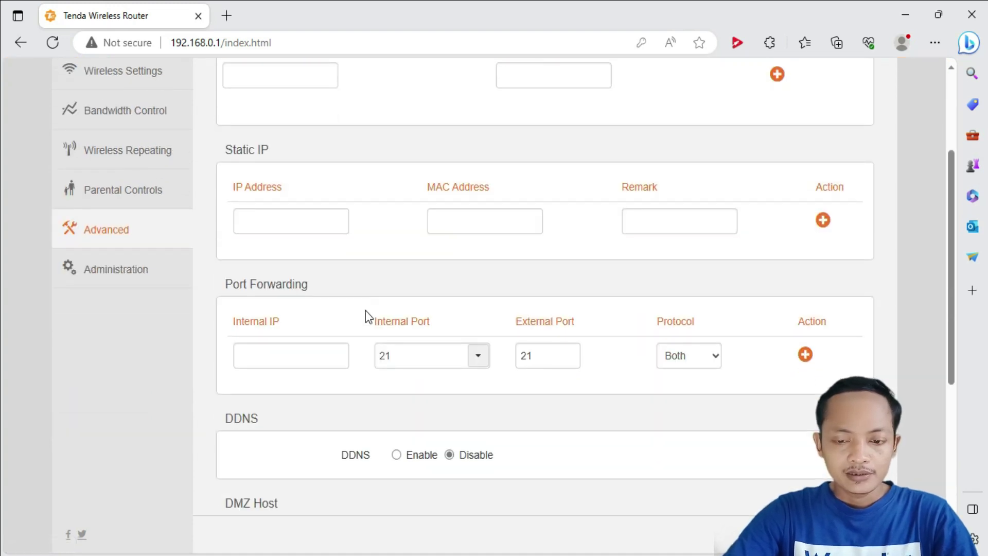
pyautogui.scroll(-6, 366, 311)
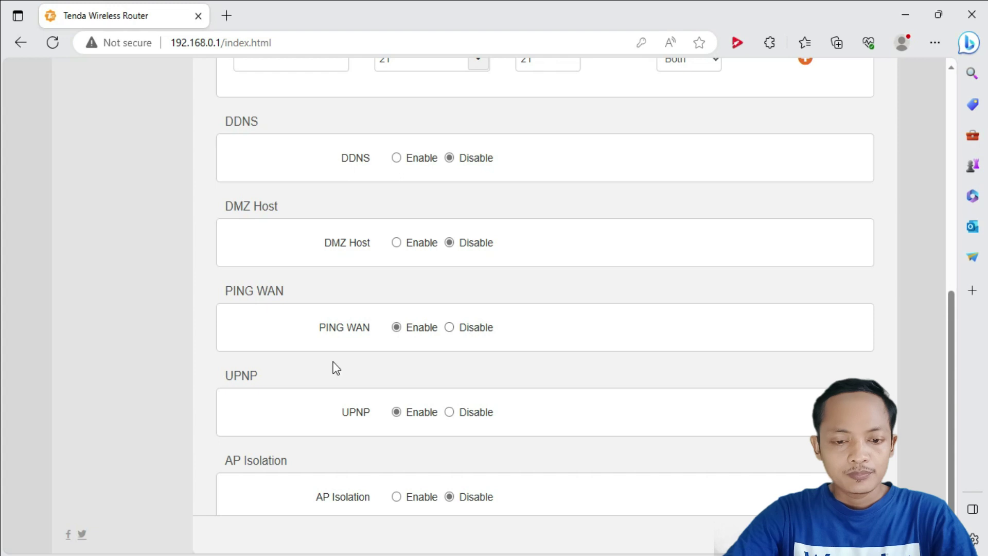
pyautogui.click(476, 413)
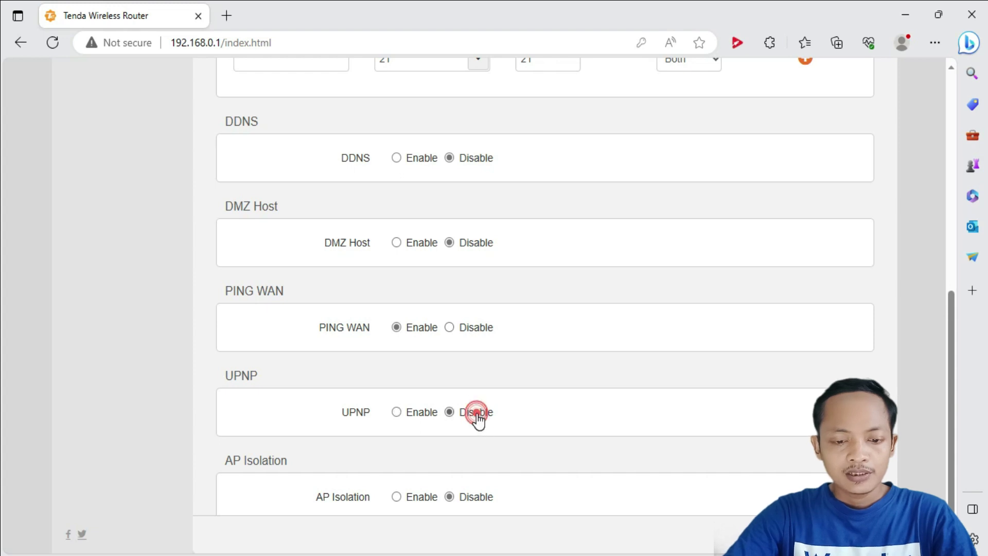
pyautogui.scroll(-1, 476, 525)
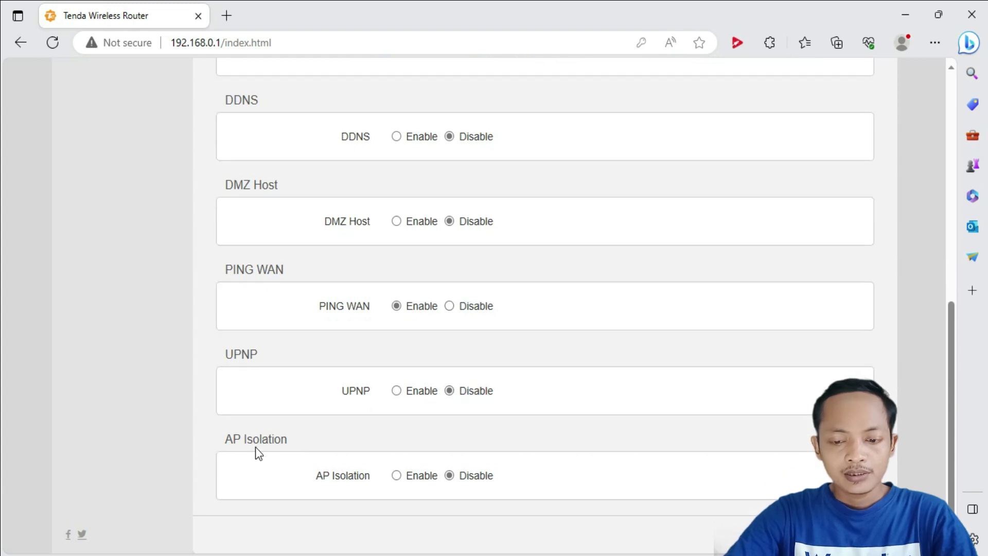
pyautogui.click(409, 482)
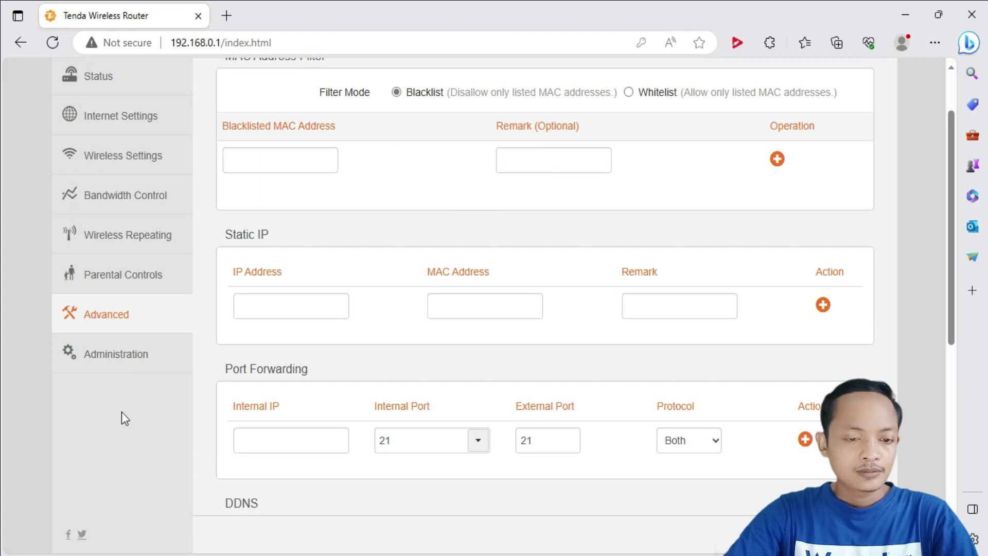
pyautogui.click(133, 365)
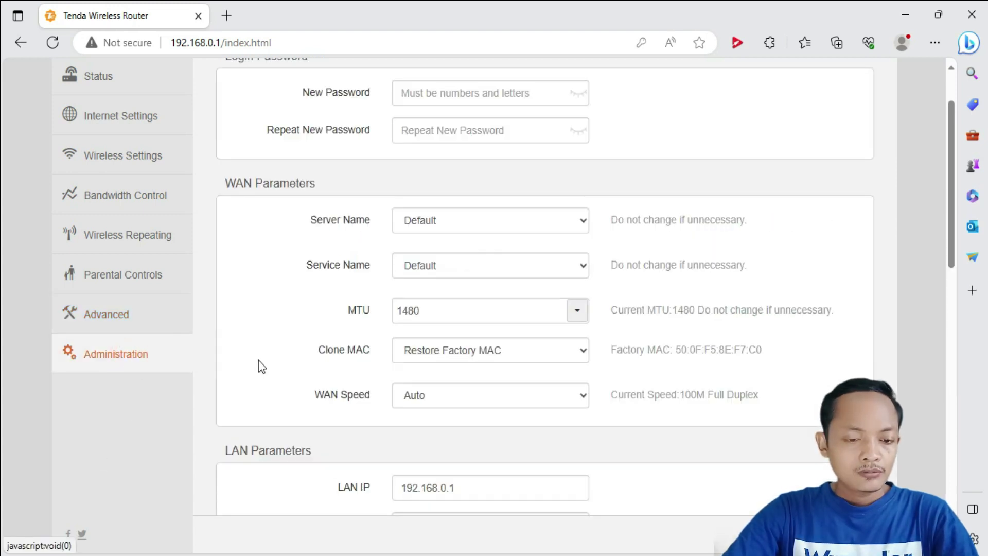
# Step: Enter a new admin login password and its confirmation, both shown in plain text
pyautogui.scroll(2, 337, 350)
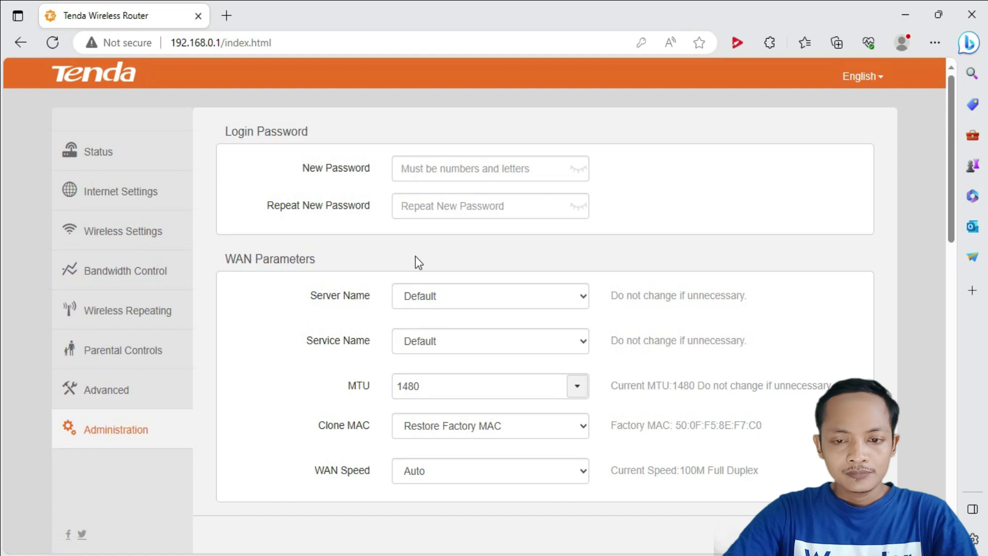
pyautogui.click(448, 169)
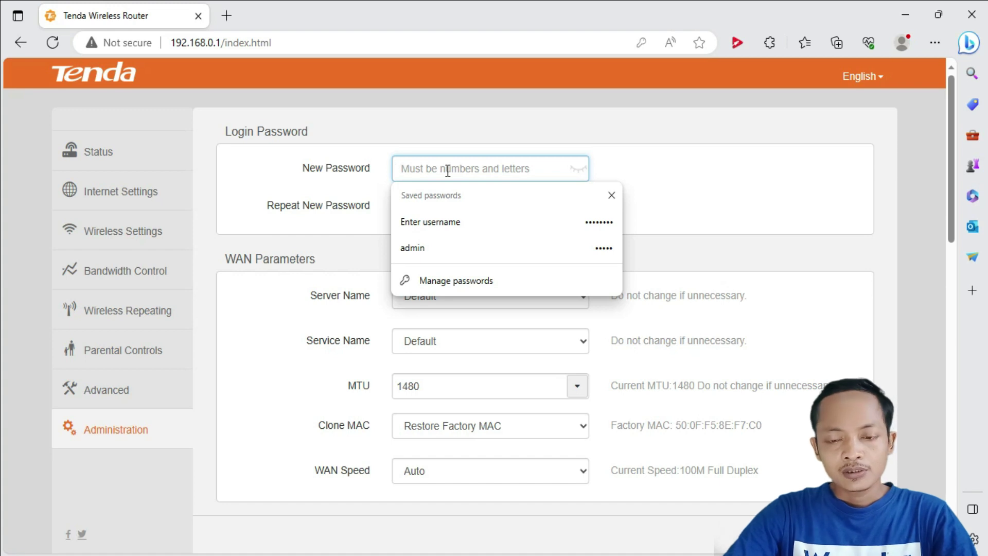
pyautogui.write('admin')
pyautogui.write('12')
pyautogui.click(579, 168)
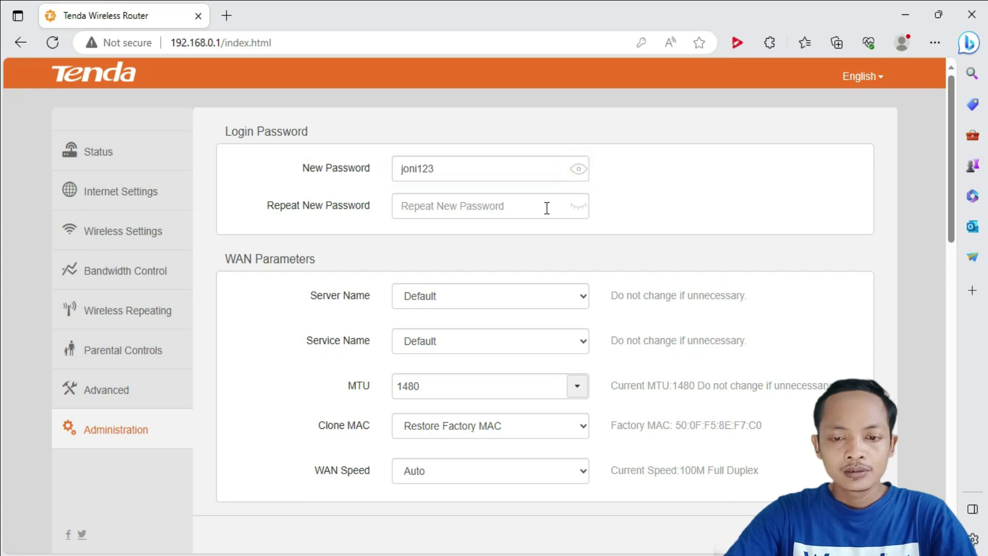
pyautogui.click(578, 206)
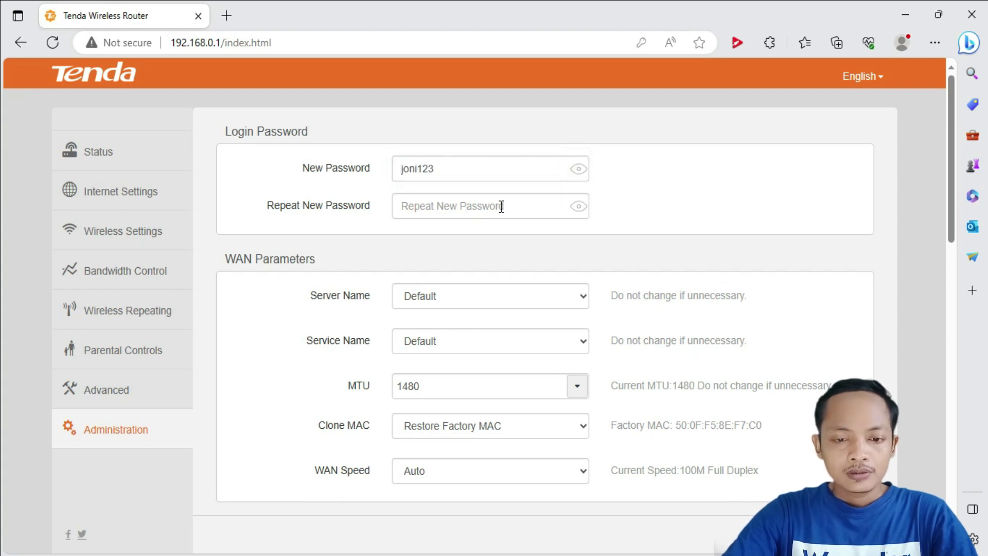
pyautogui.click(502, 207)
pyautogui.write('ni123')
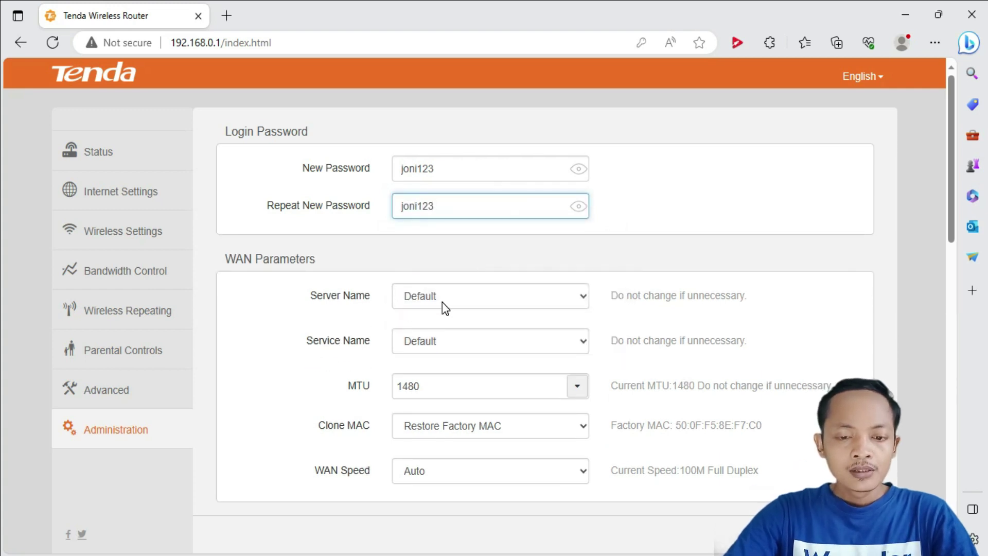
# Step: Set the WAN Speed to 10M Full Duplex
pyautogui.scroll(-1, 466, 428)
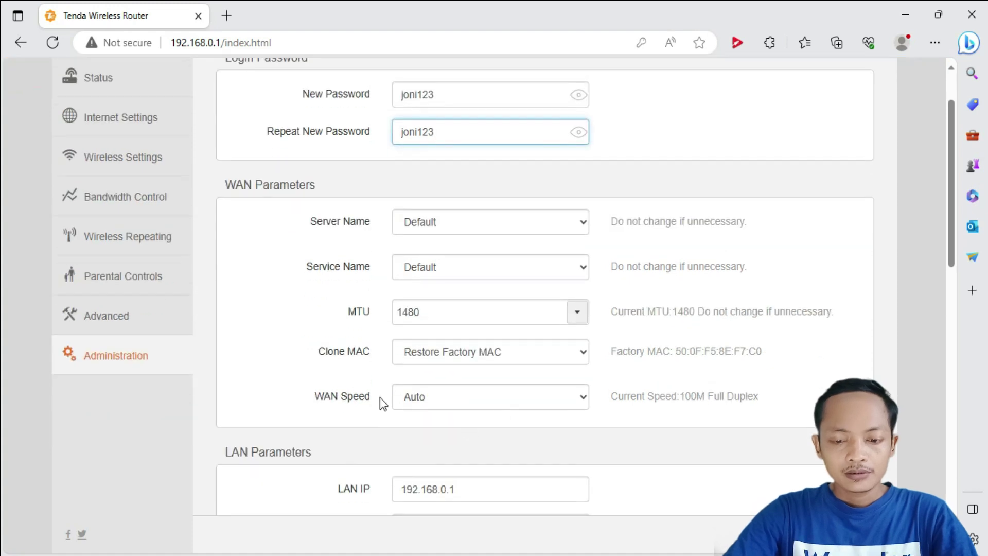
pyautogui.click(582, 397)
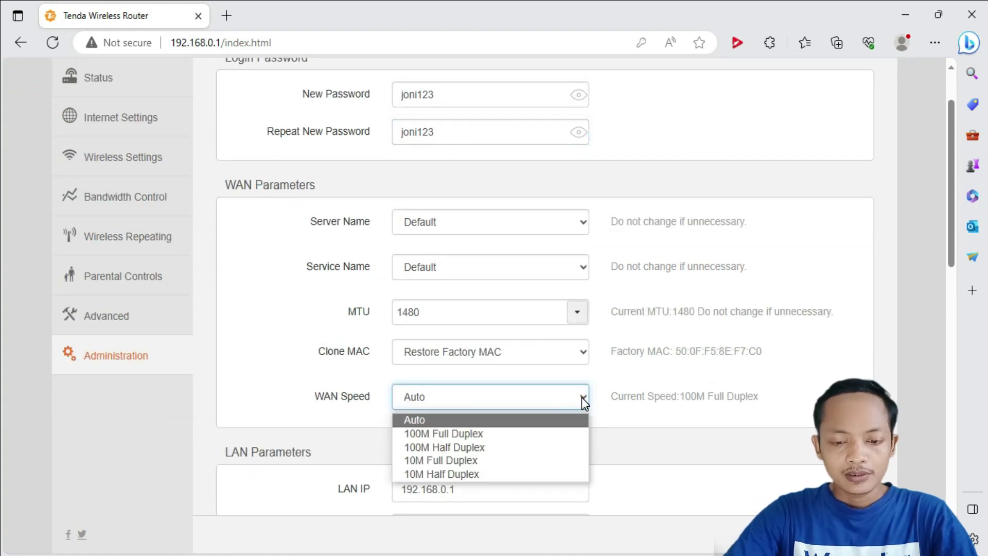
pyautogui.click(496, 461)
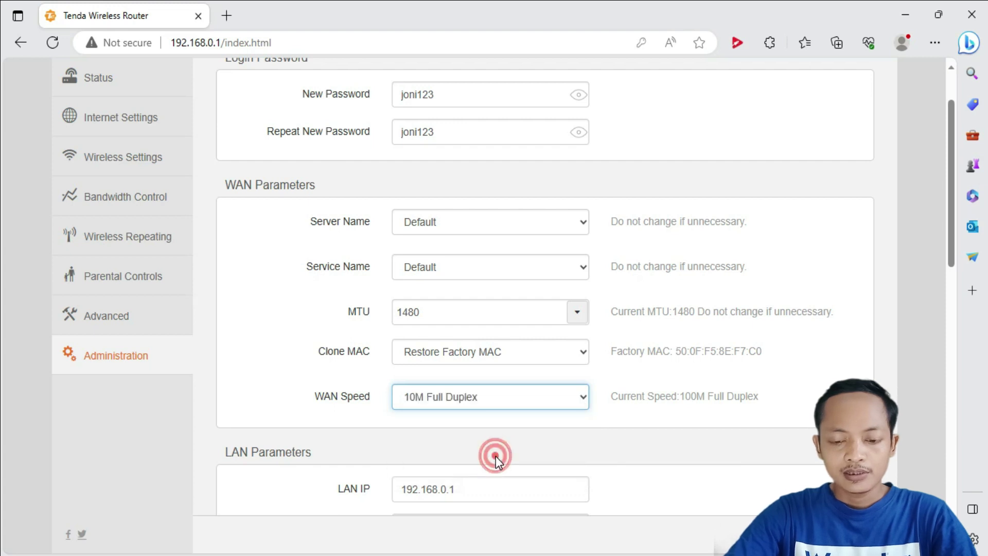
pyautogui.scroll(-1, 613, 417)
pyautogui.scroll(-2, 613, 417)
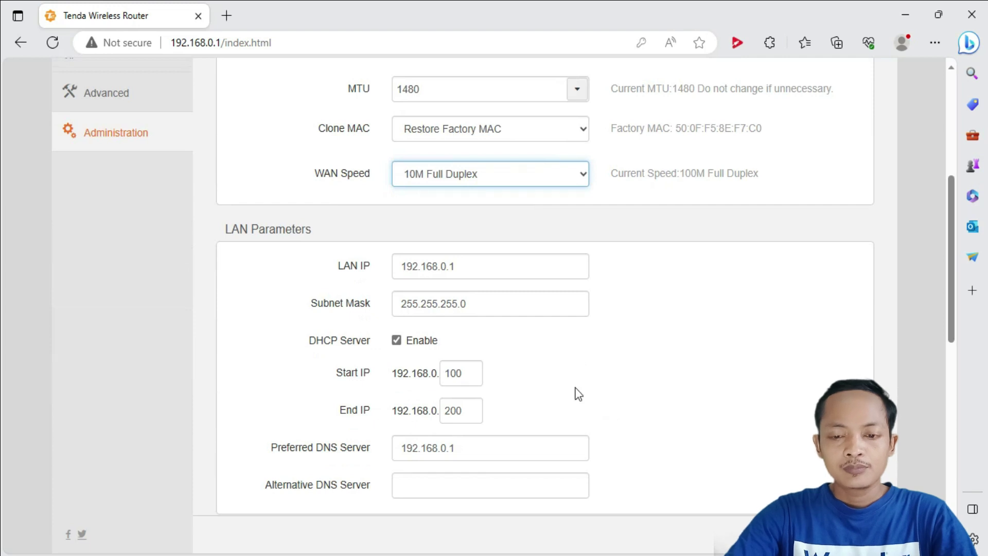
# Step: Change the LAN IP's third number so the address reads 192.168.212.1
pyautogui.click(417, 266)
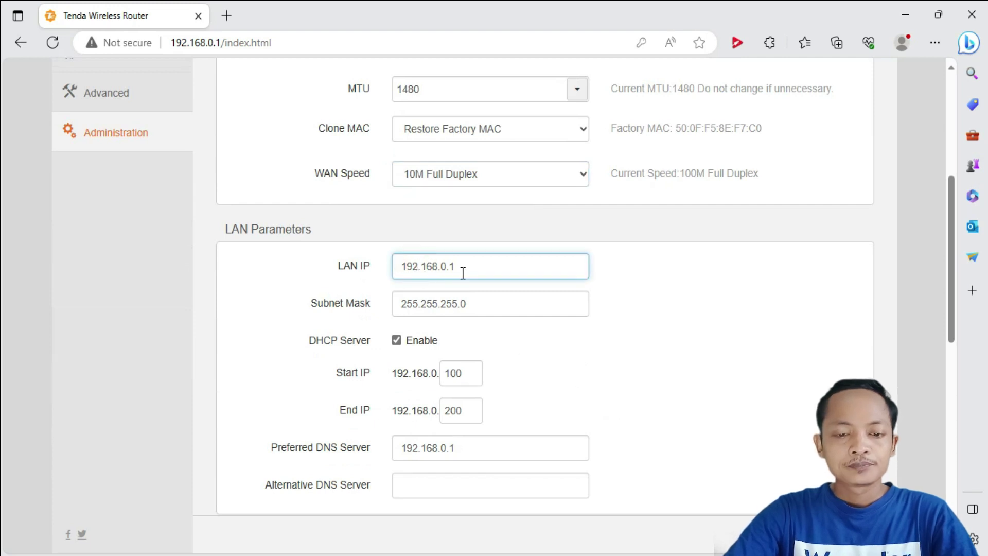
pyautogui.click(486, 263)
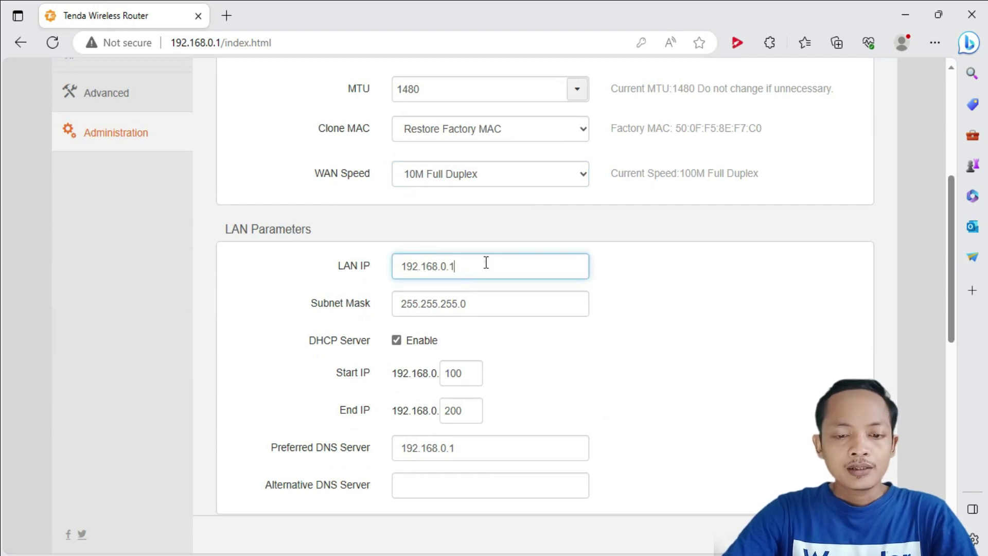
pyautogui.click(443, 268)
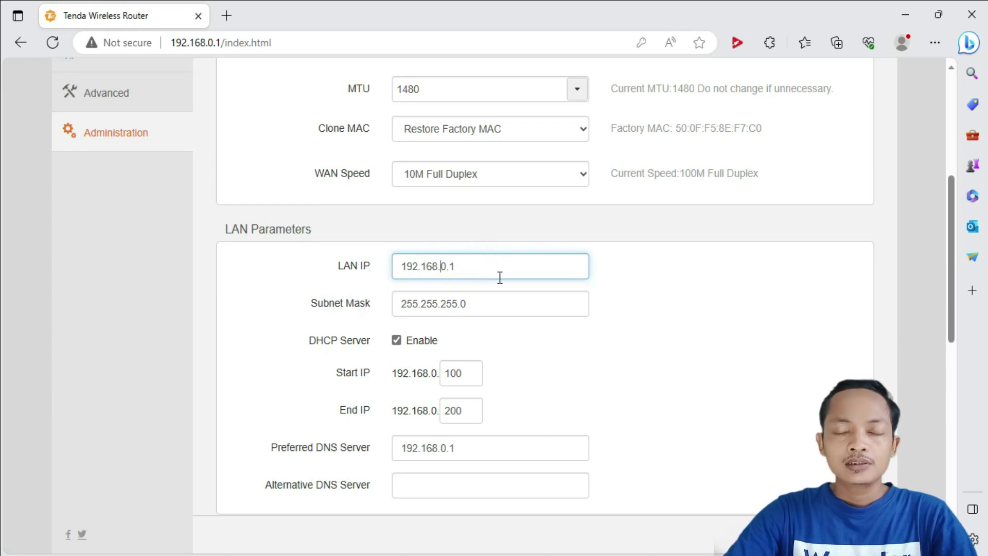
pyautogui.press('BackSpace')
pyautogui.press('BackSpace')
pyautogui.write('9')
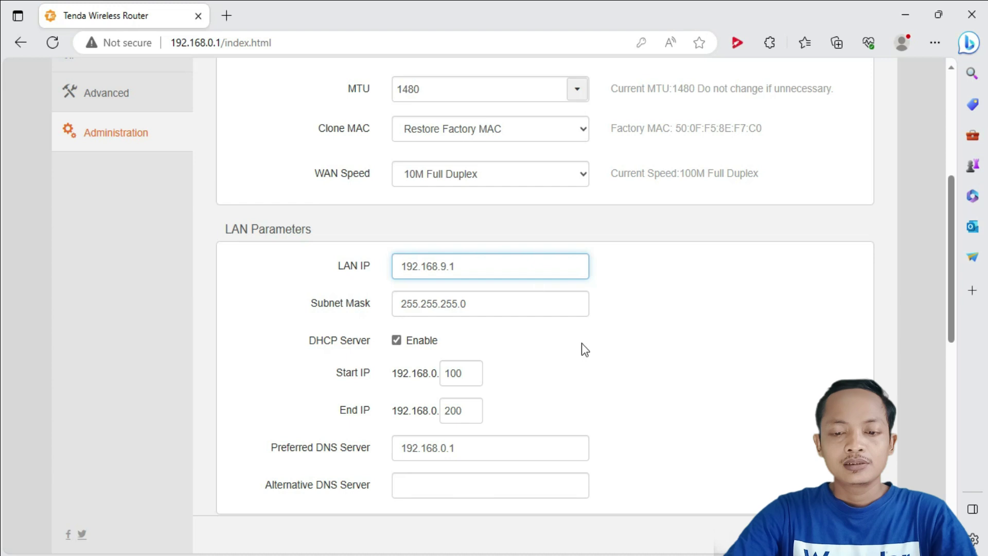
pyautogui.scroll(-1, 590, 345)
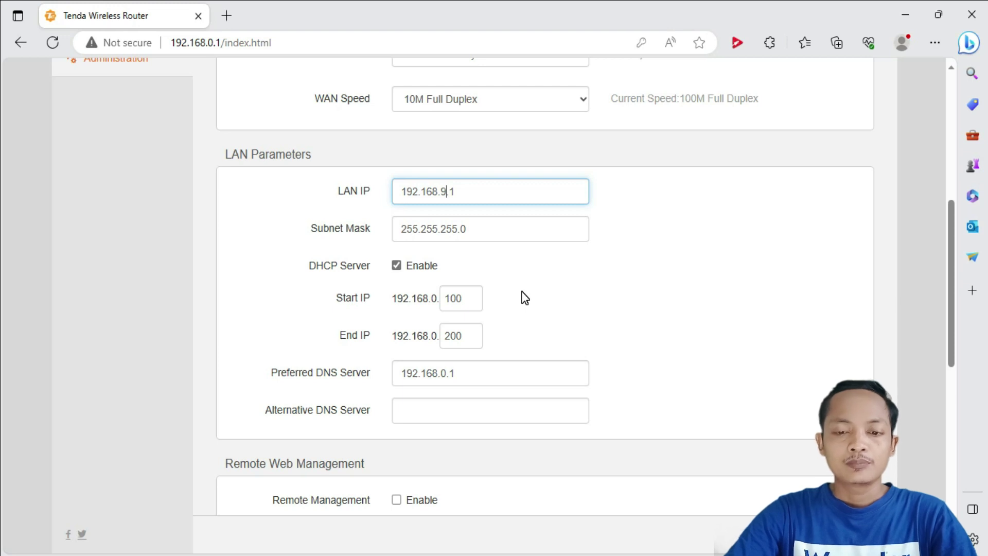
pyautogui.write('01')
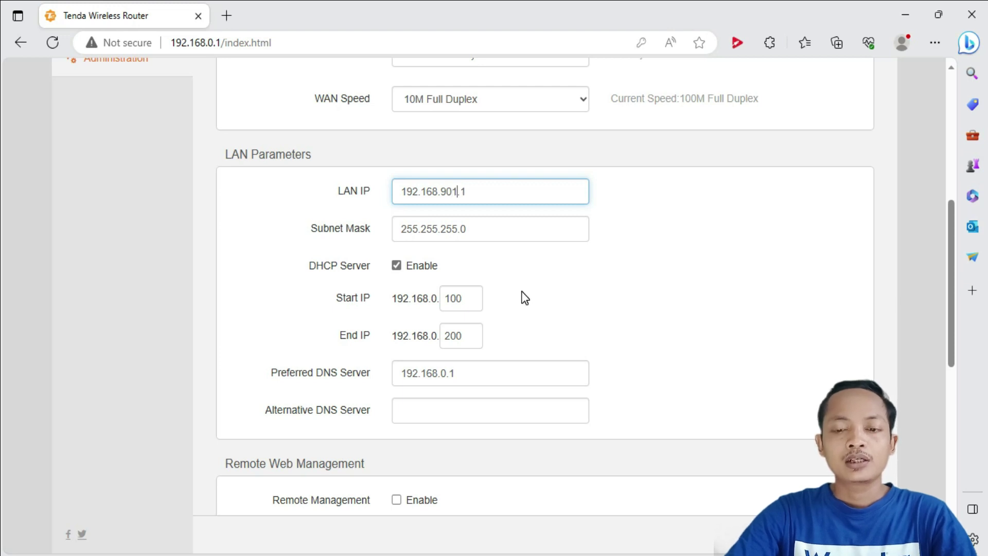
pyautogui.press('BackSpace')
pyautogui.press('BackSpace')
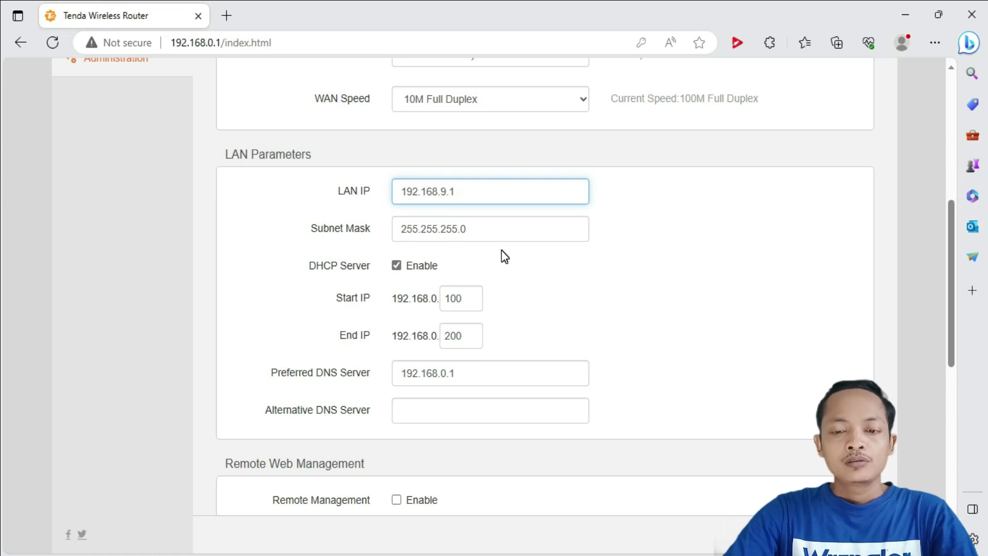
pyautogui.press('BackSpace')
pyautogui.write('2')
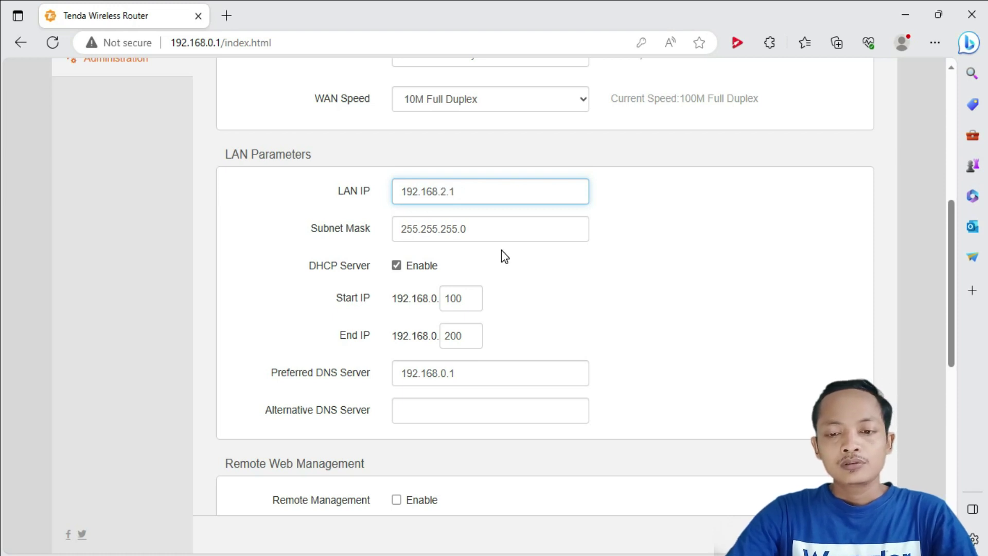
pyautogui.press('Left')
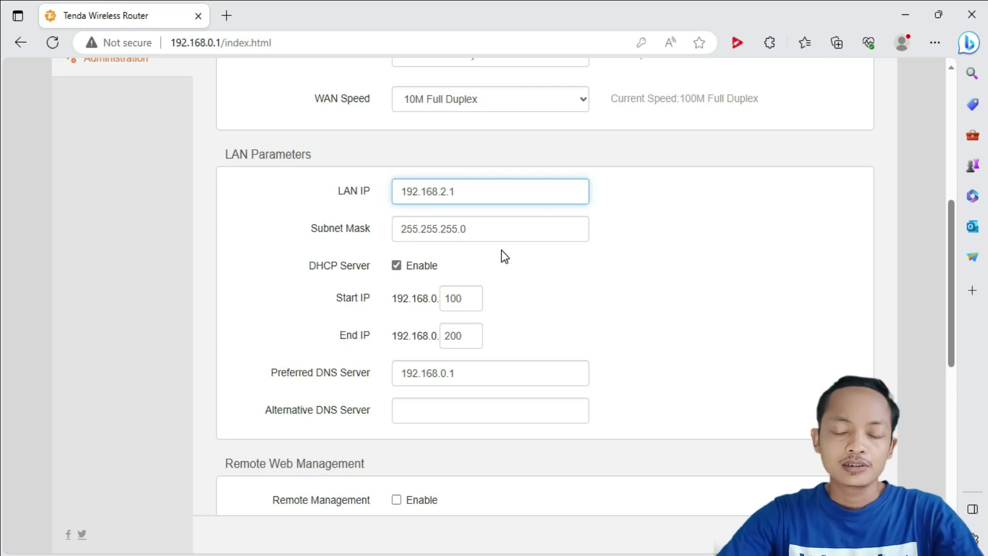
pyautogui.press('Delete')
pyautogui.write('21')
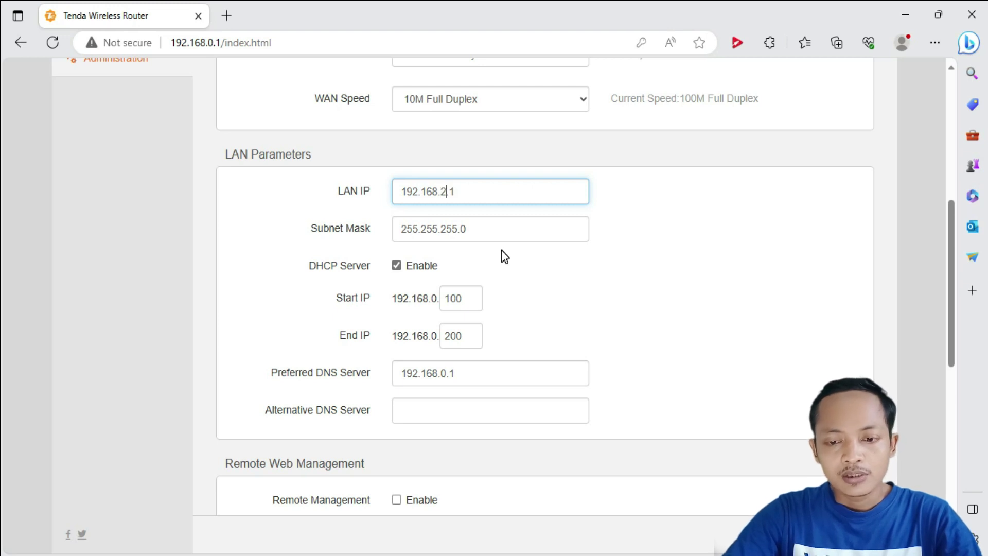
pyautogui.write('2')
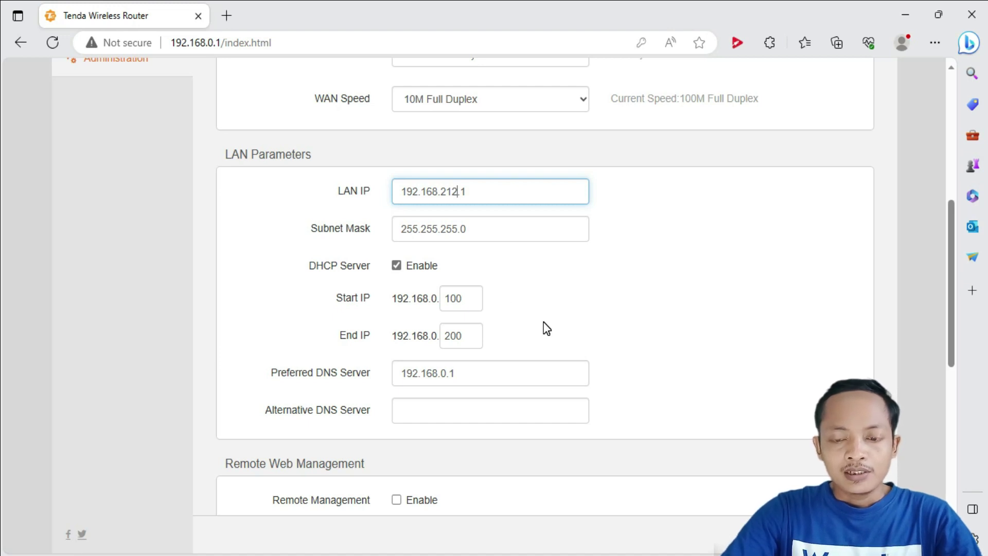
pyautogui.scroll(-1, 547, 327)
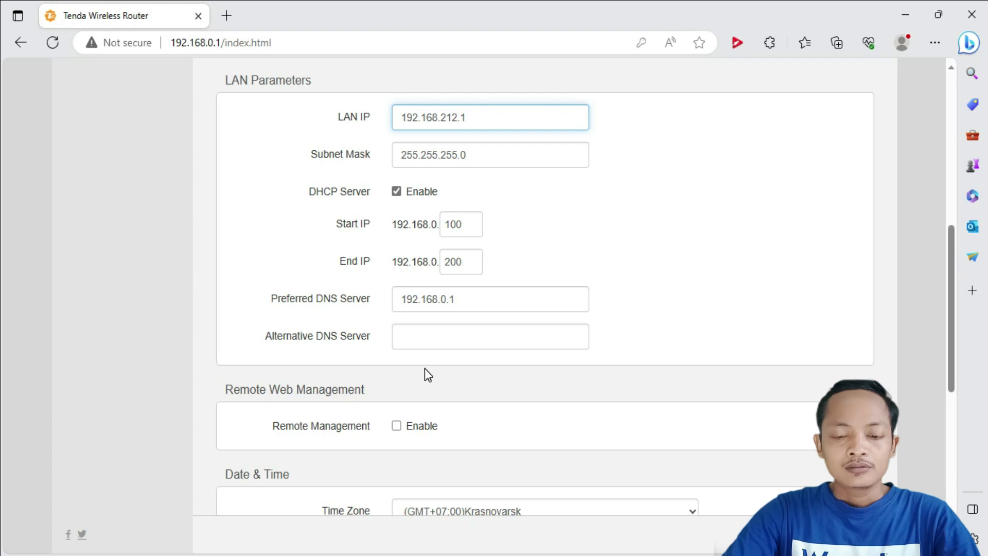
# Step: Enable remote management for Anyone on port 80 instead of 8080
pyautogui.click(401, 425)
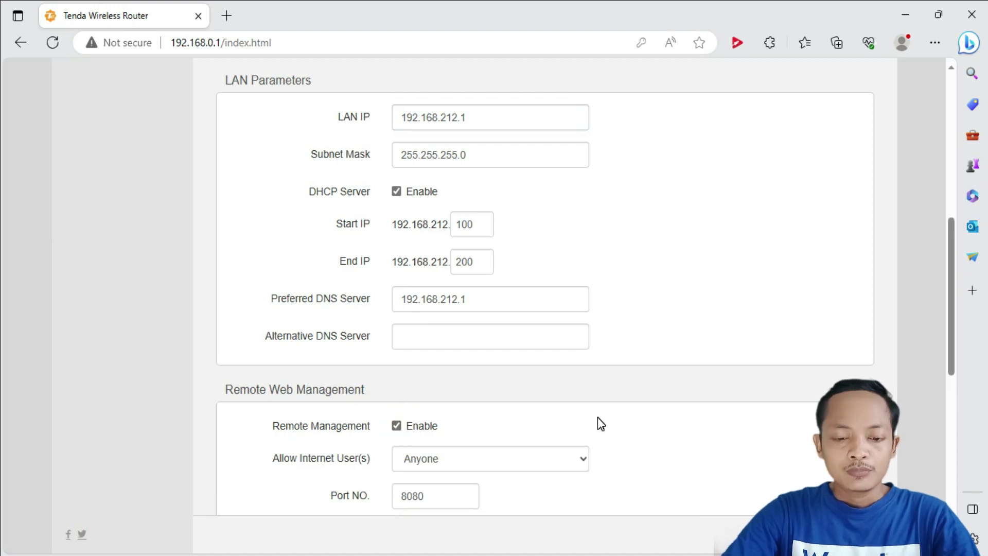
pyautogui.scroll(-3, 598, 423)
pyautogui.click(432, 421)
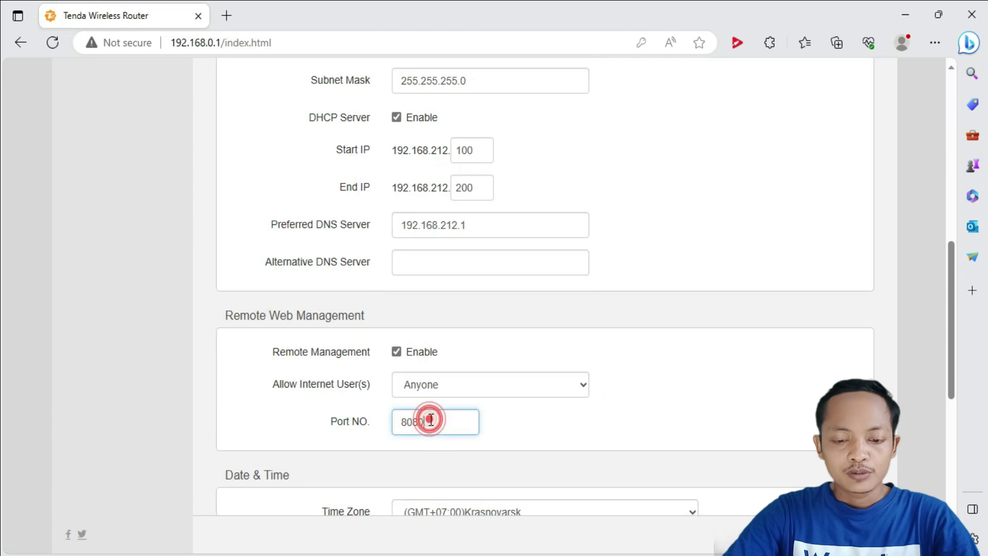
pyautogui.press('BackSpace')
pyautogui.press('BackSpace')
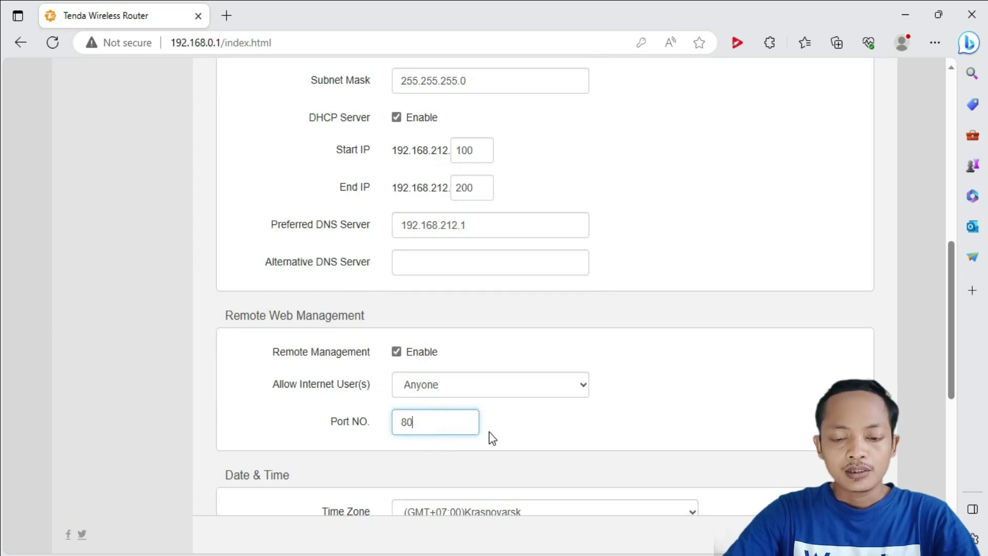
pyautogui.click(489, 394)
pyautogui.click(489, 394)
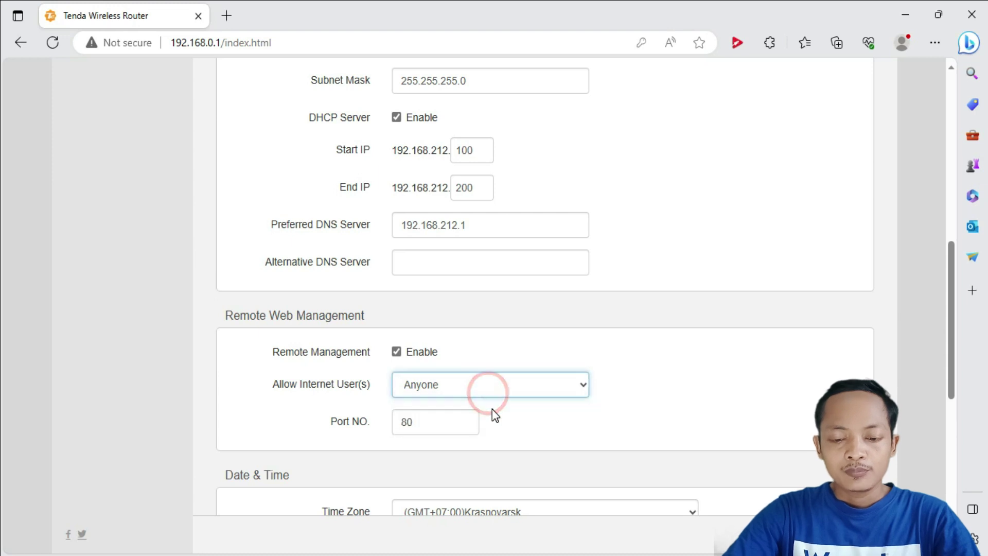
pyautogui.scroll(-3, 506, 416)
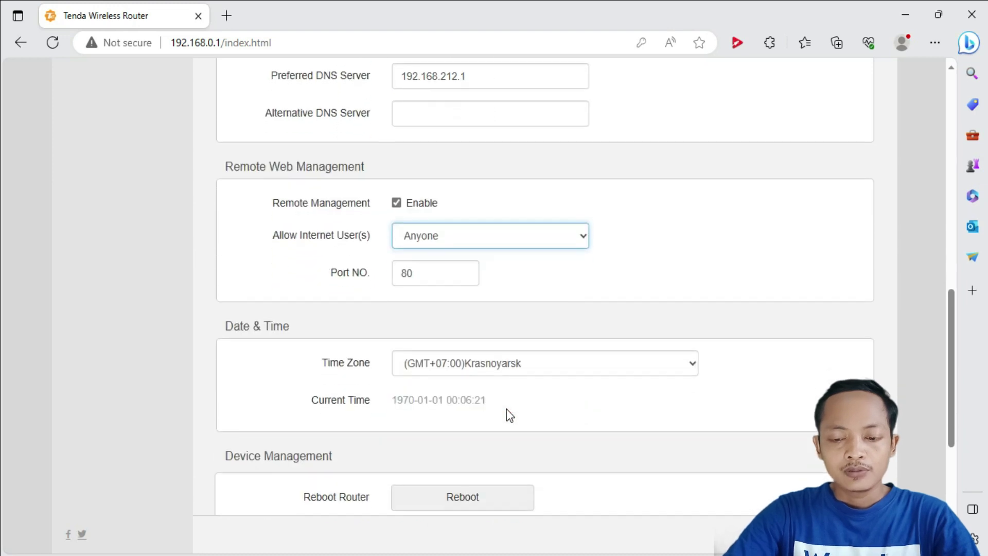
# Step: Set the time zone to (GMT+07:00) Bangkok, Hanoi, Jakarta
pyautogui.click(543, 375)
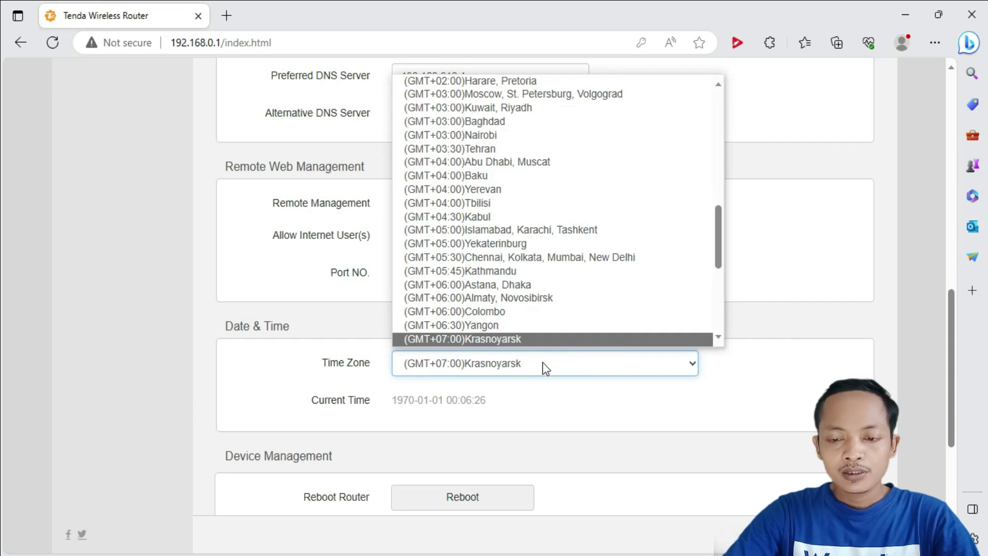
pyautogui.scroll(-2, 575, 267)
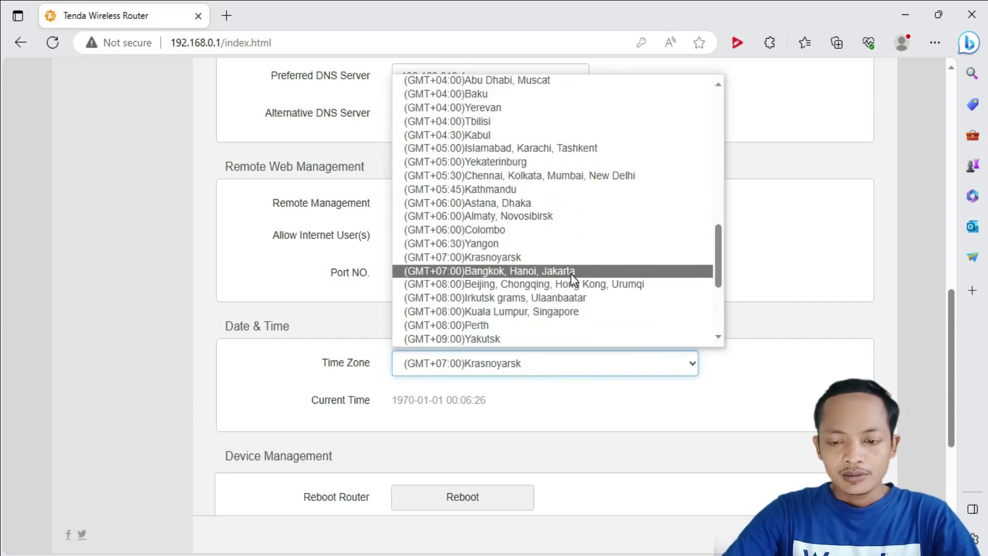
pyautogui.click(571, 271)
pyautogui.scroll(-5, 581, 444)
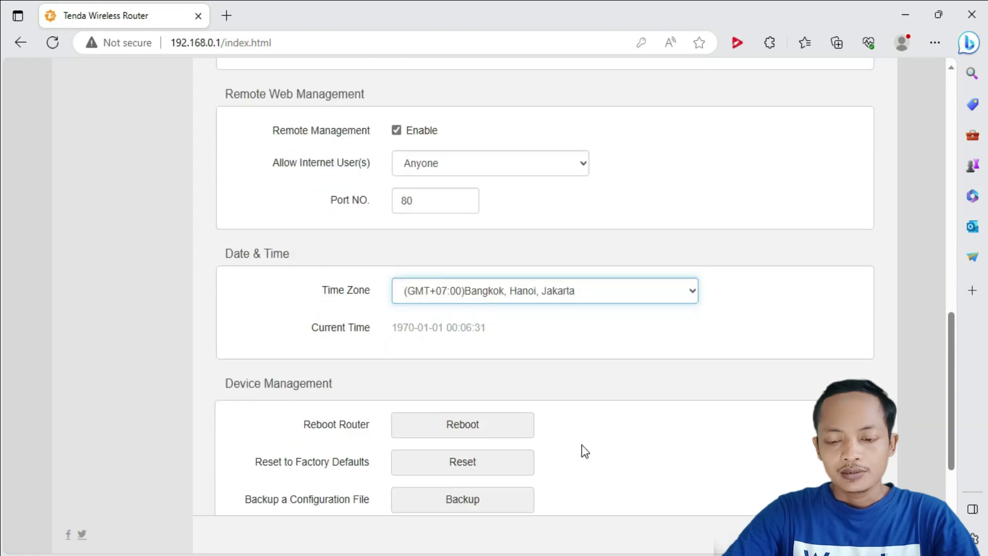
pyautogui.scroll(5, 582, 445)
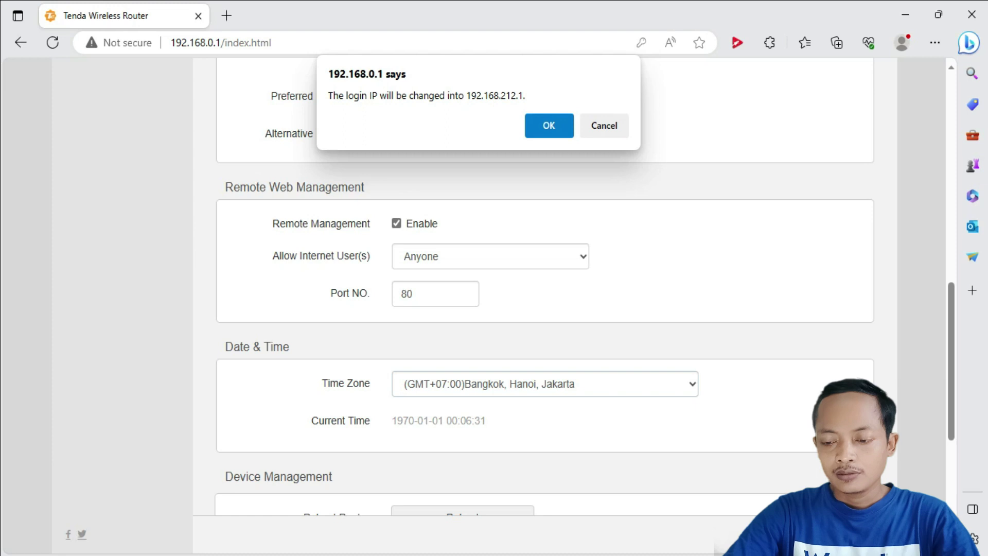
# Step: Accept the login IP change, log back in with the admin password, and check the Internet connection
pyautogui.click(548, 125)
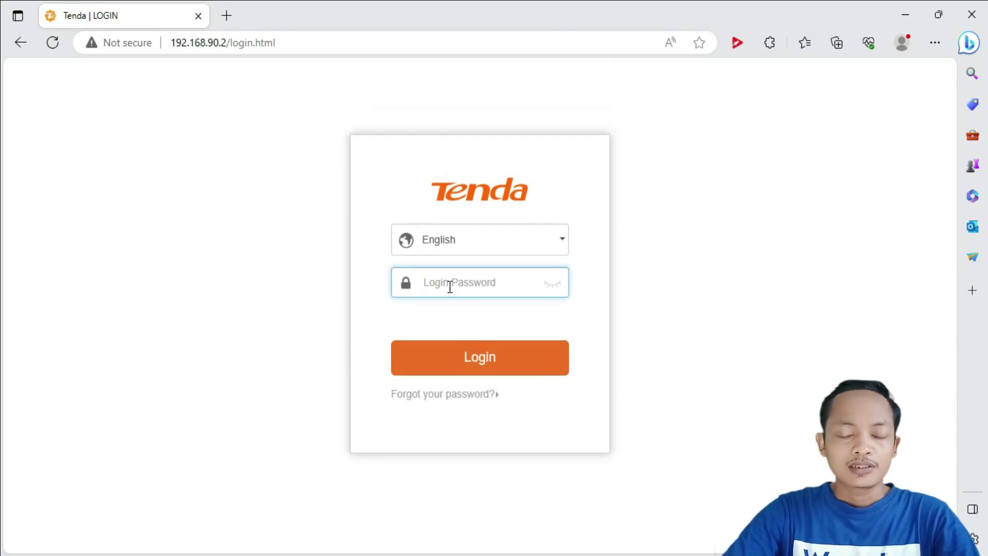
pyautogui.write('a')
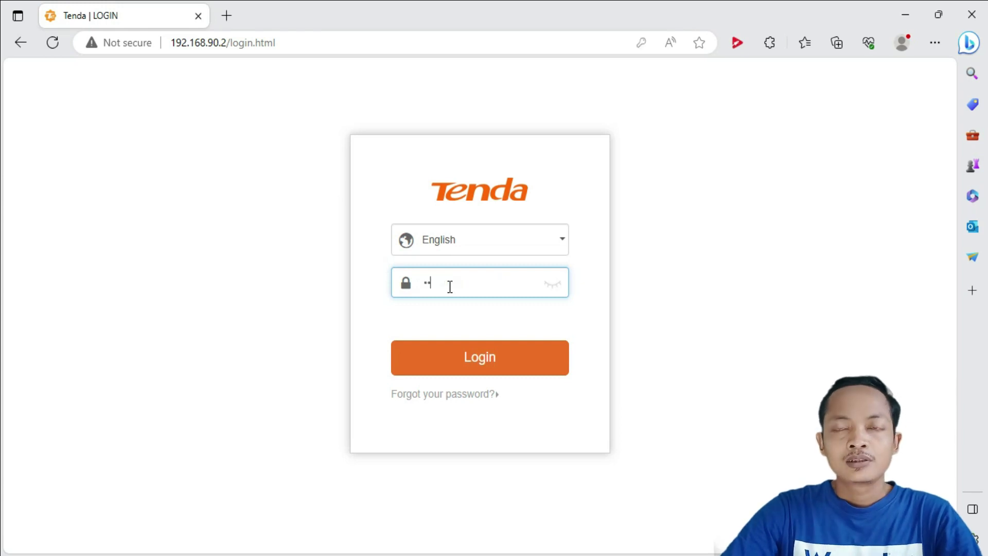
pyautogui.write('aaaaaa')
pyautogui.click(478, 358)
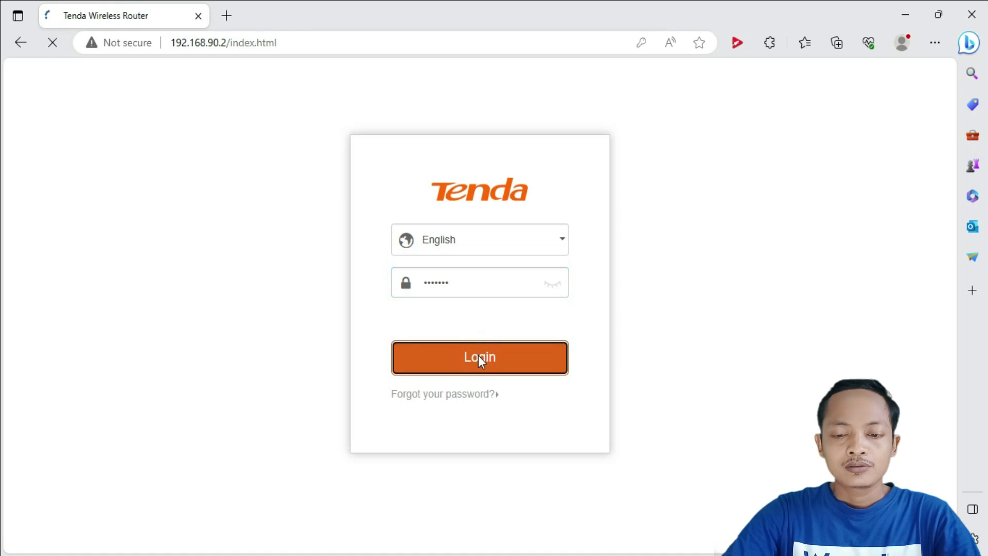
pyautogui.click(706, 65)
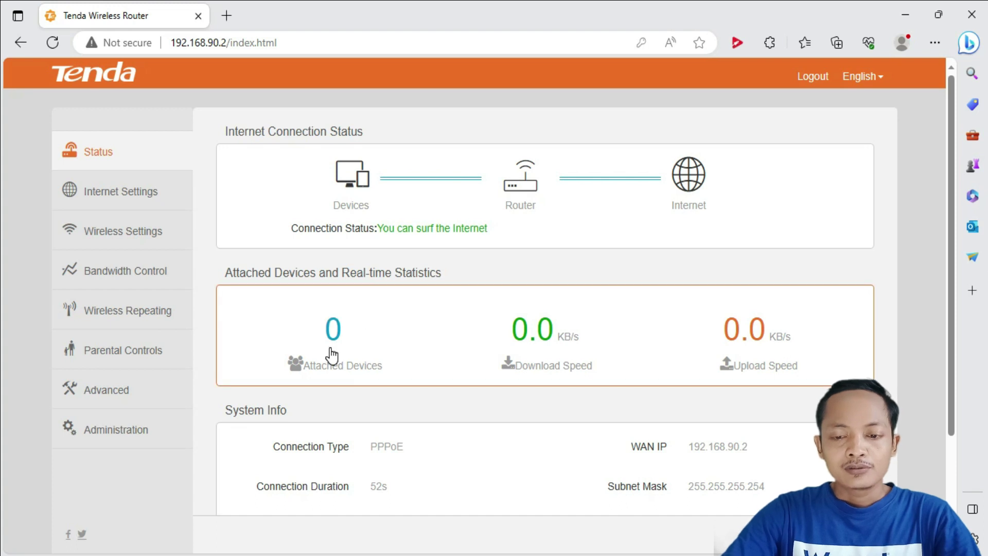
pyautogui.click(138, 195)
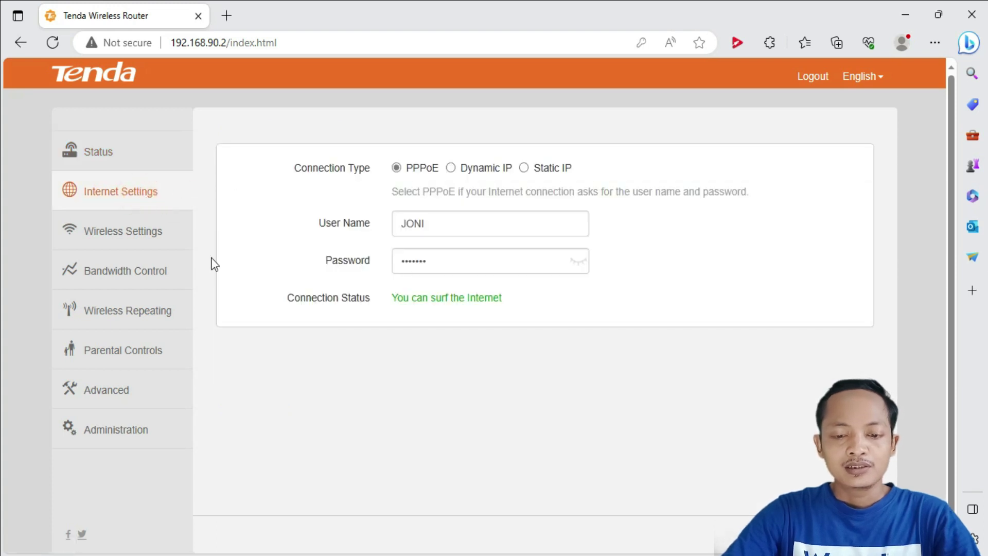
# Step: Recheck the WiFi and PPPoE settings, then view the attached device's details in Bandwidth Control
pyautogui.click(136, 241)
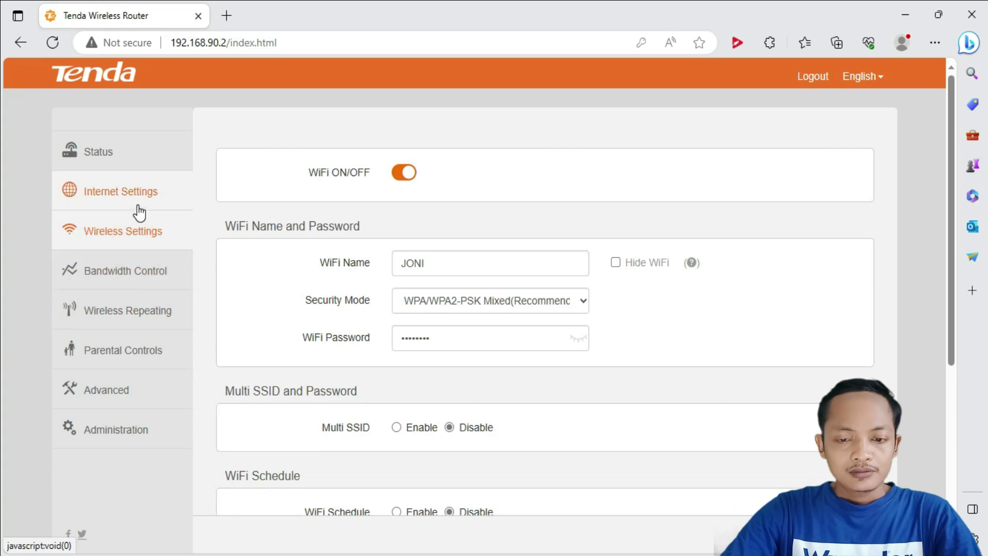
pyautogui.click(133, 192)
pyautogui.click(125, 153)
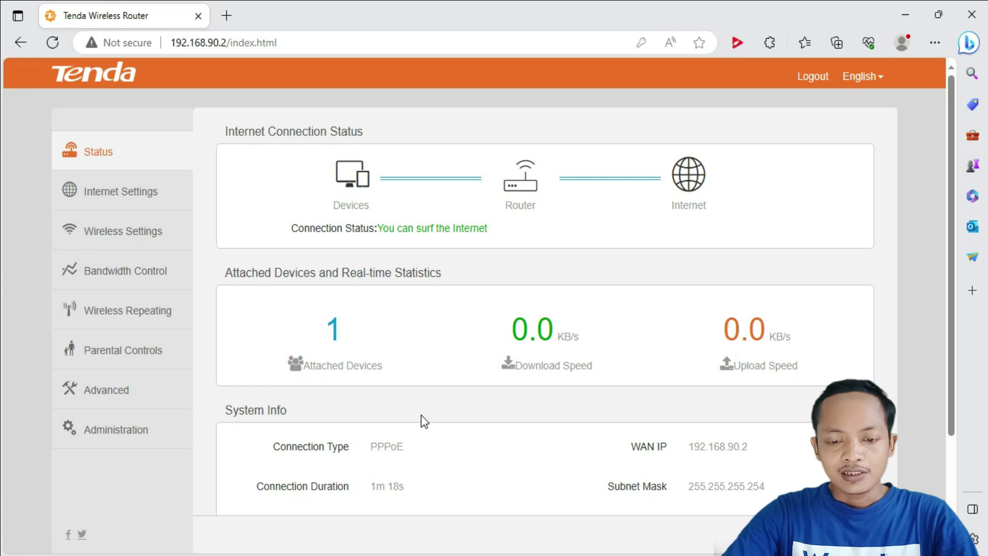
pyautogui.click(352, 348)
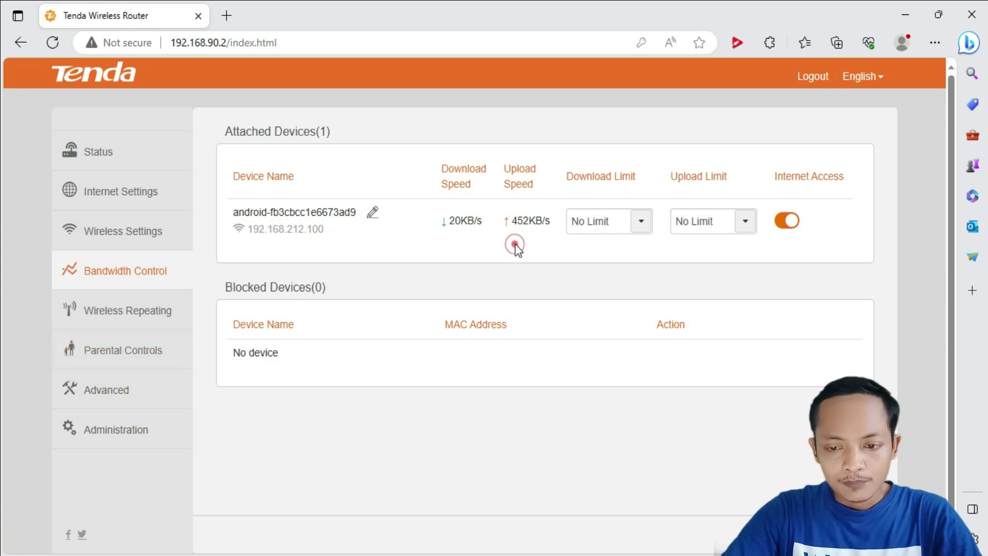
# Step: Inspect the attached device's upload speed, then browse the Advanced and Administration settings
pyautogui.moveTo(512, 221); pyautogui.dragTo(529, 223)
pyautogui.click(532, 230)
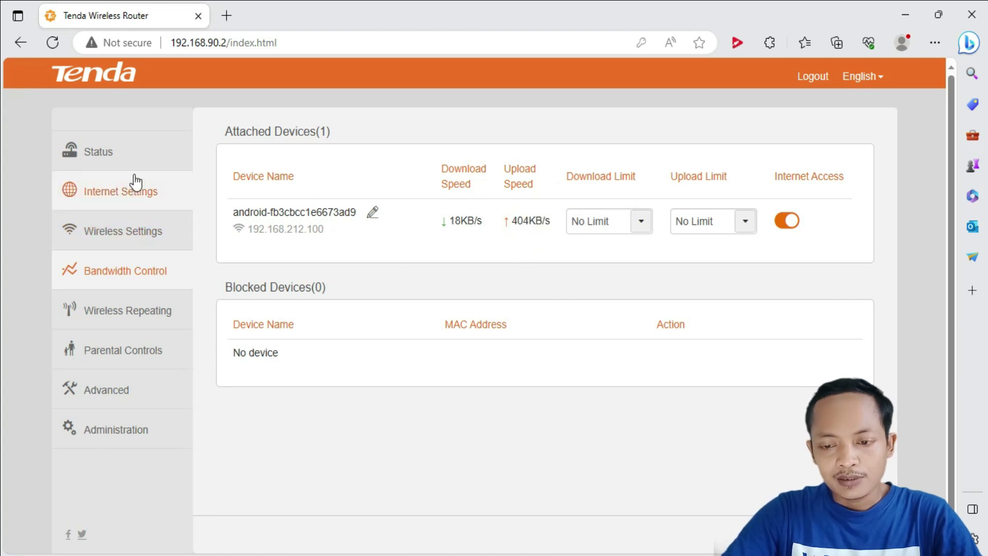
pyautogui.click(138, 396)
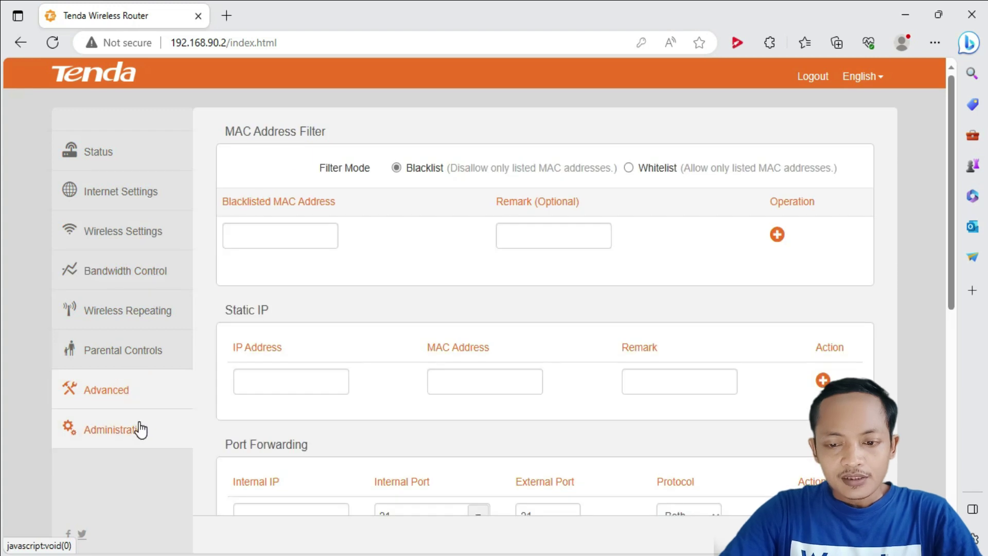
pyautogui.click(139, 429)
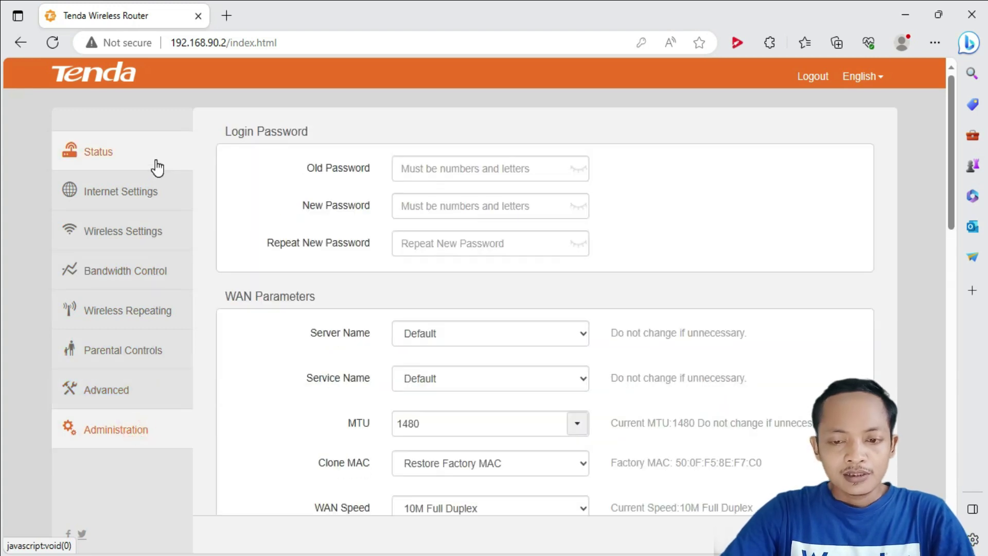
# Step: Review the Status page's System Info showing PPPoE online and LAN IP 192.168.212.1
pyautogui.click(155, 166)
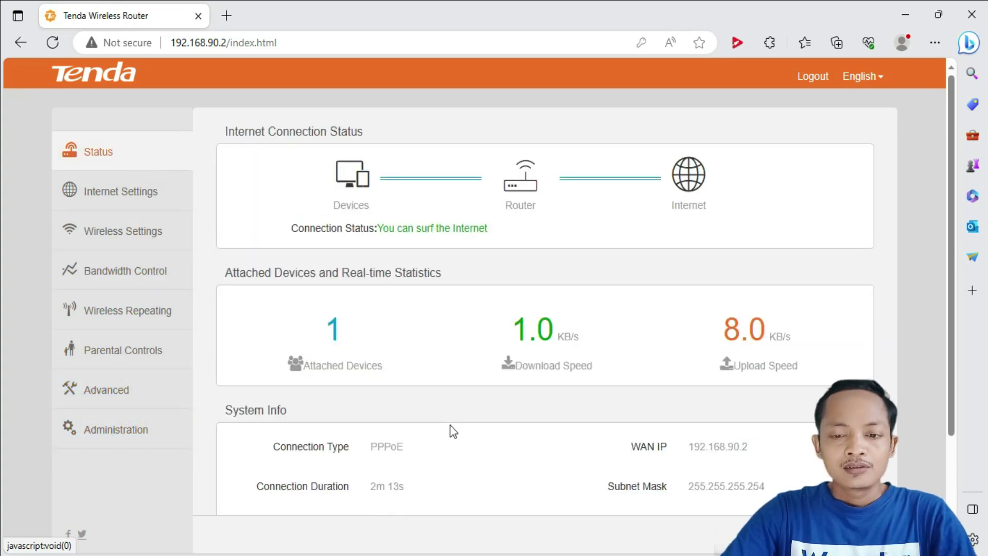
pyautogui.scroll(-2, 474, 434)
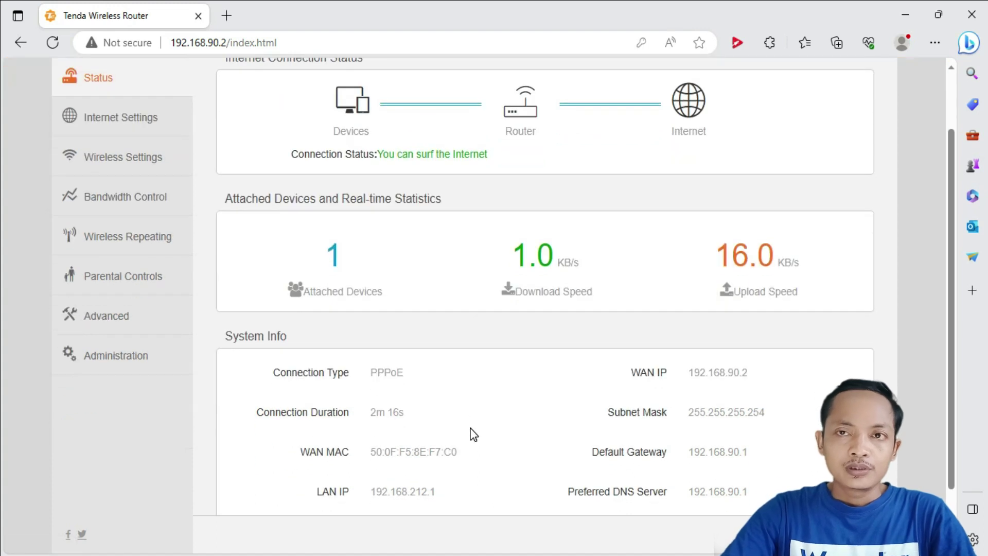
pyautogui.scroll(-2, 474, 434)
pyautogui.scroll(3, 474, 434)
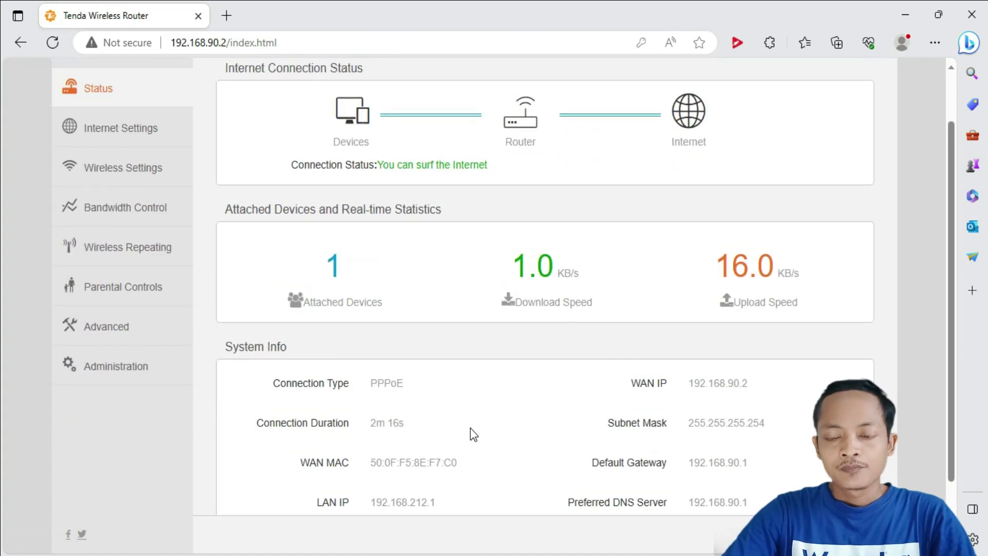
pyautogui.scroll(-1, 474, 434)
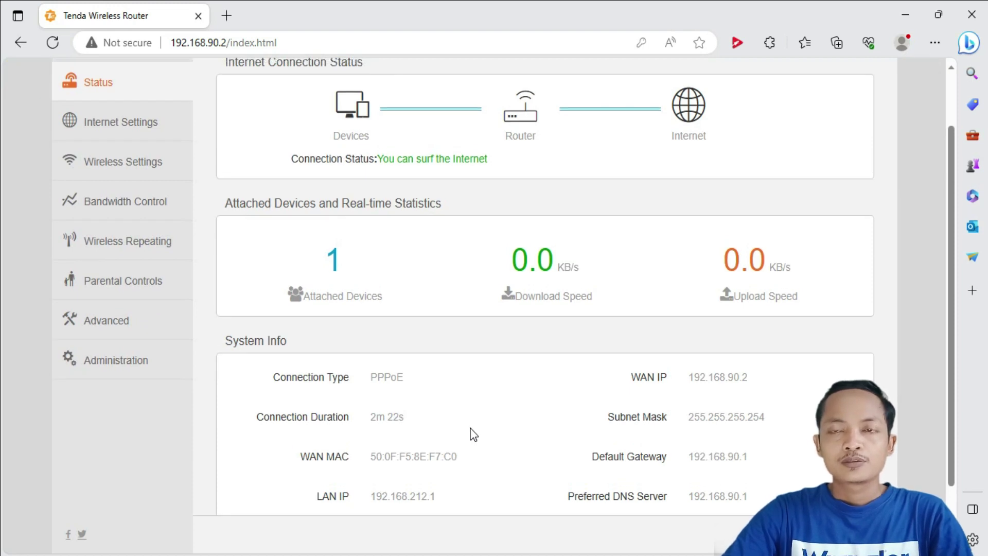
pyautogui.scroll(2, 474, 434)
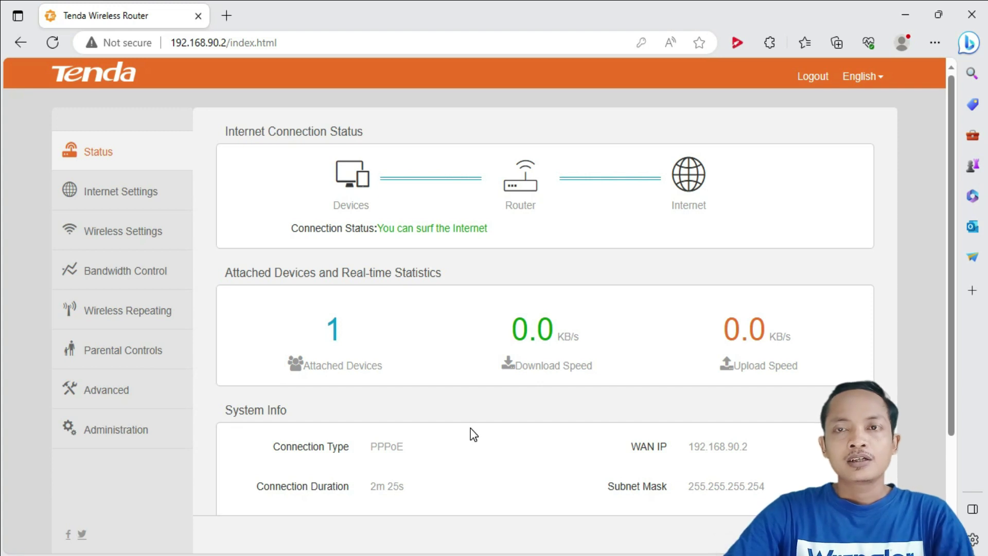